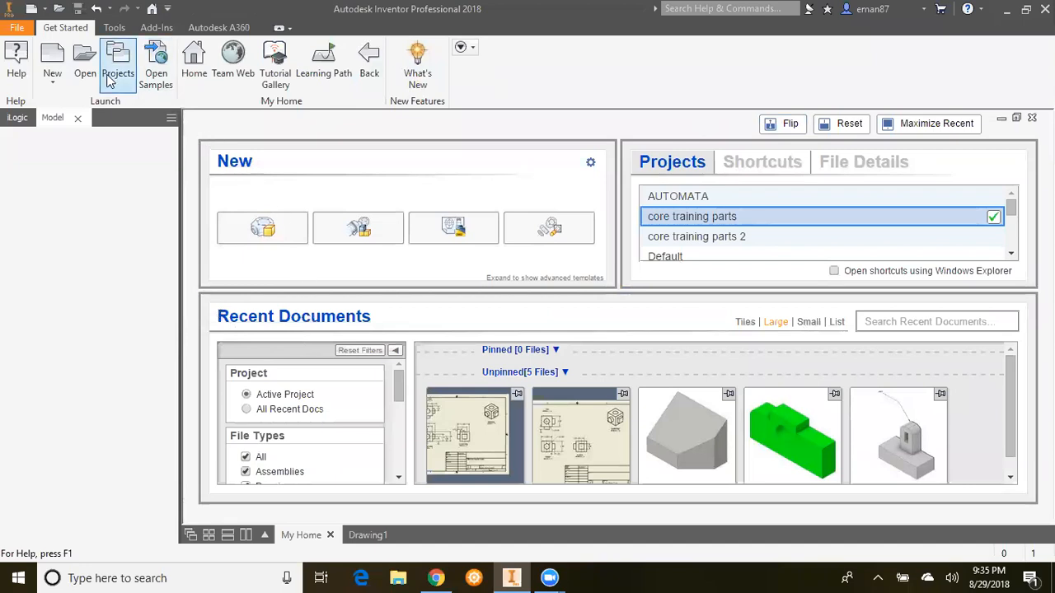
Step: Create a new drawing from the English ANSI (in).idw template
left_click(52, 54)
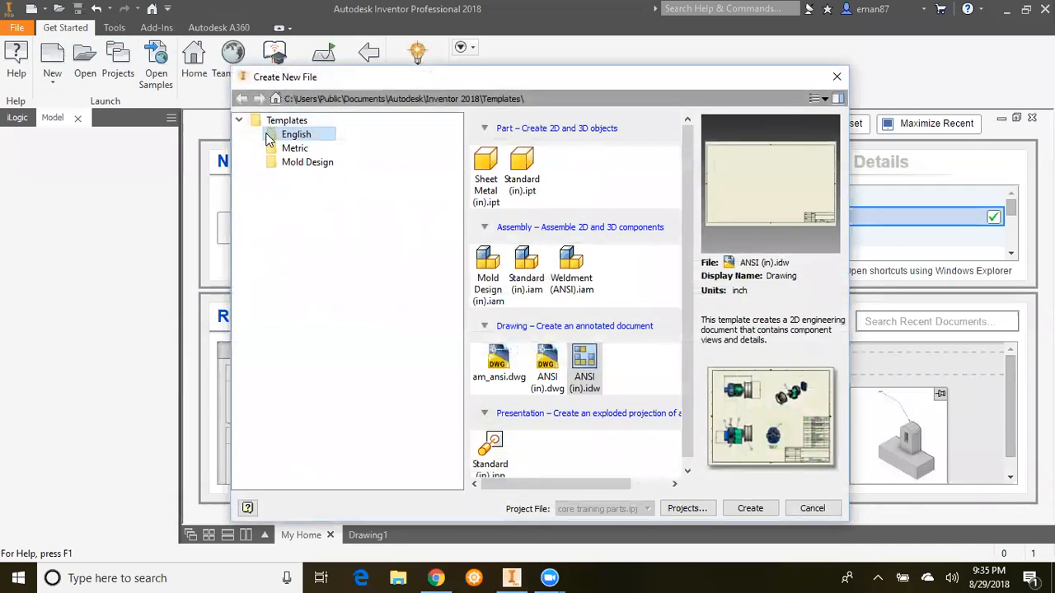
left_click(294, 140)
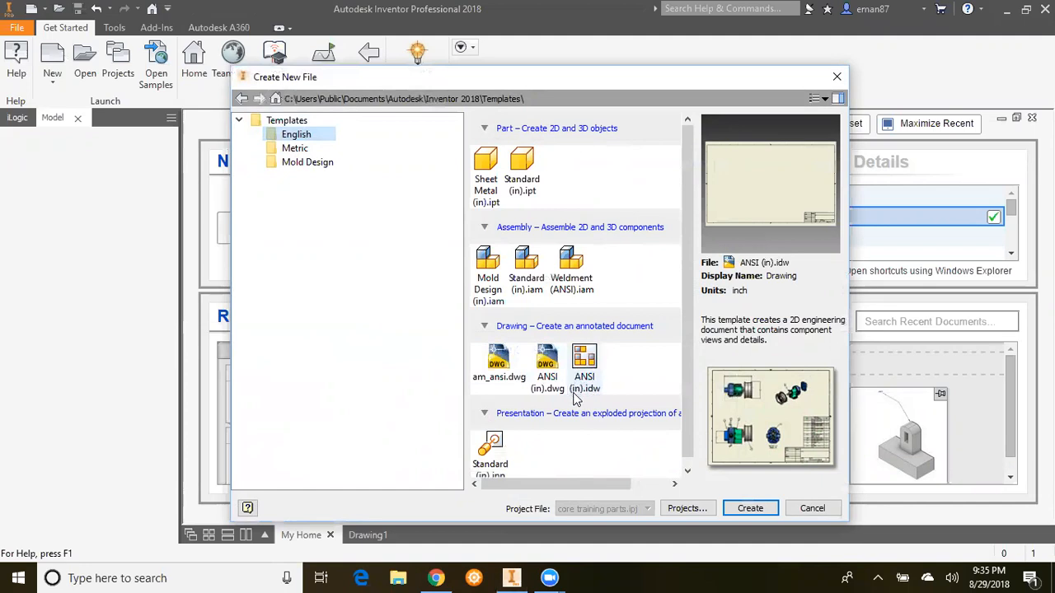
double_click(583, 356)
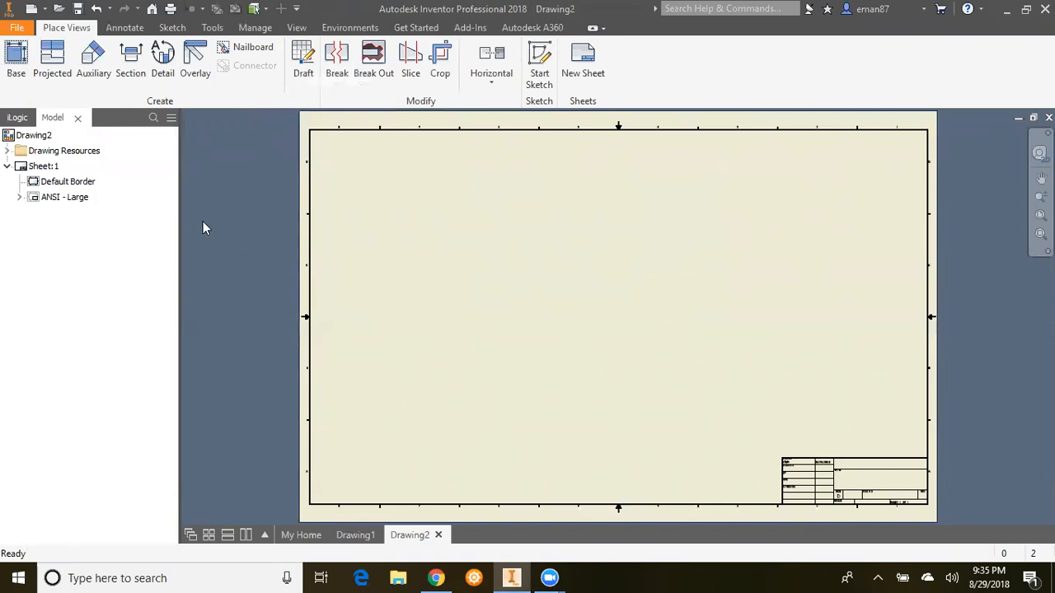
Step: Change the size of Sheet:1 to A, keeping the landscape orientation
right_click(47, 169)
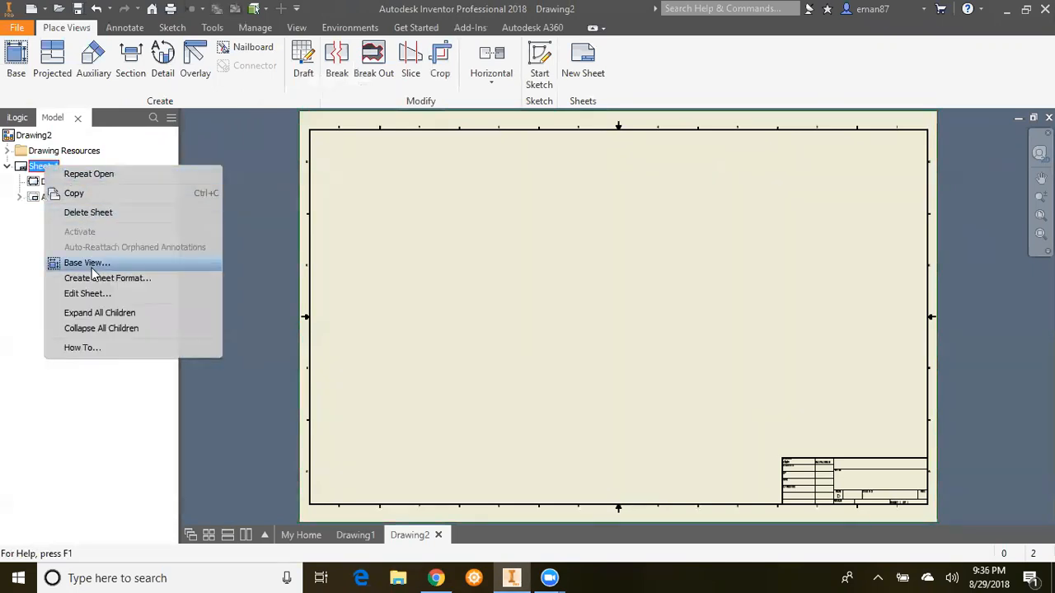
left_click(88, 294)
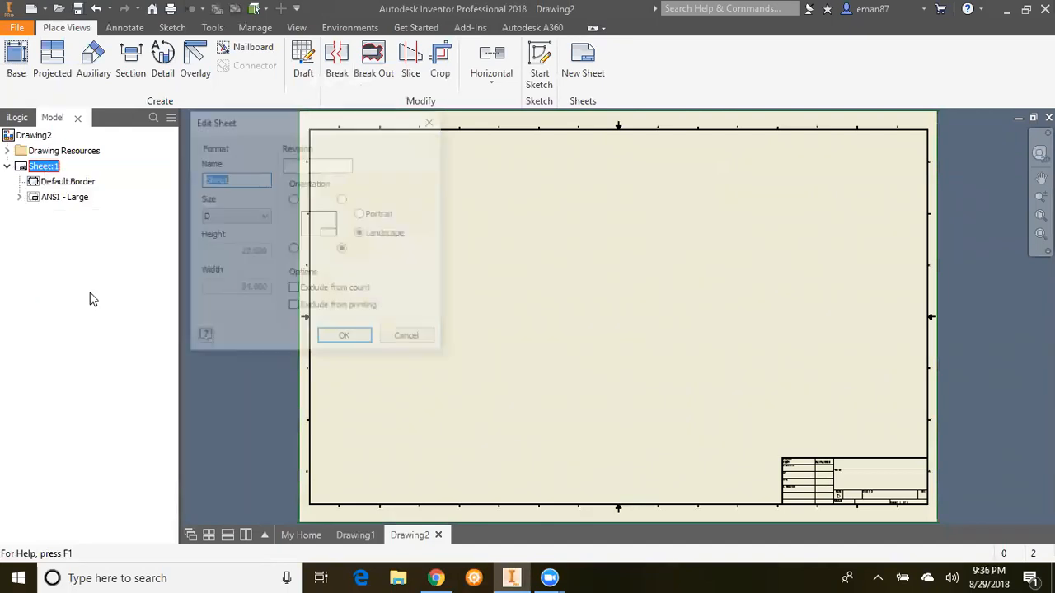
left_click(259, 219)
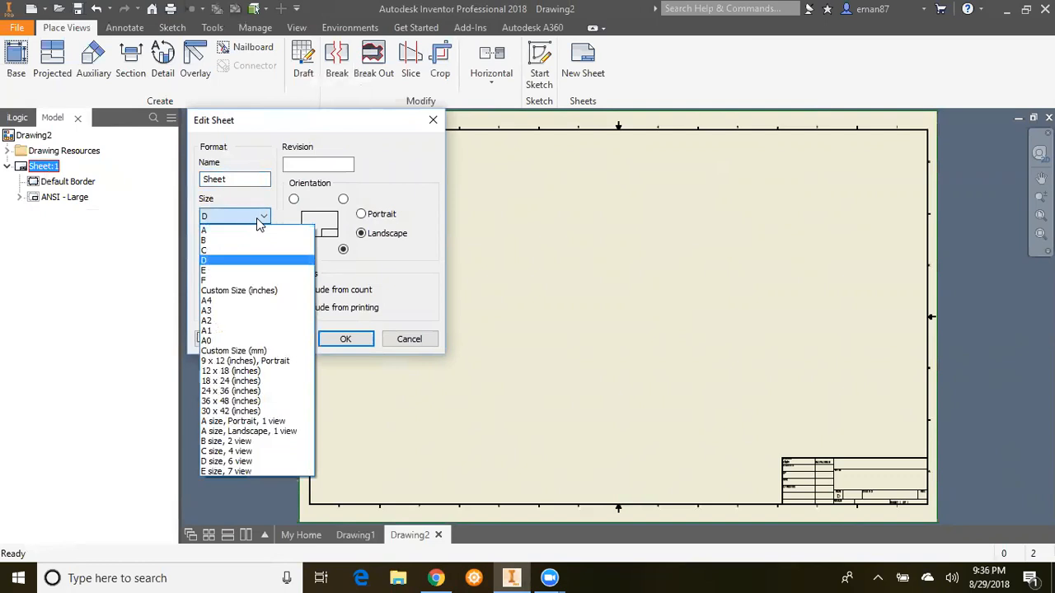
left_click(256, 231)
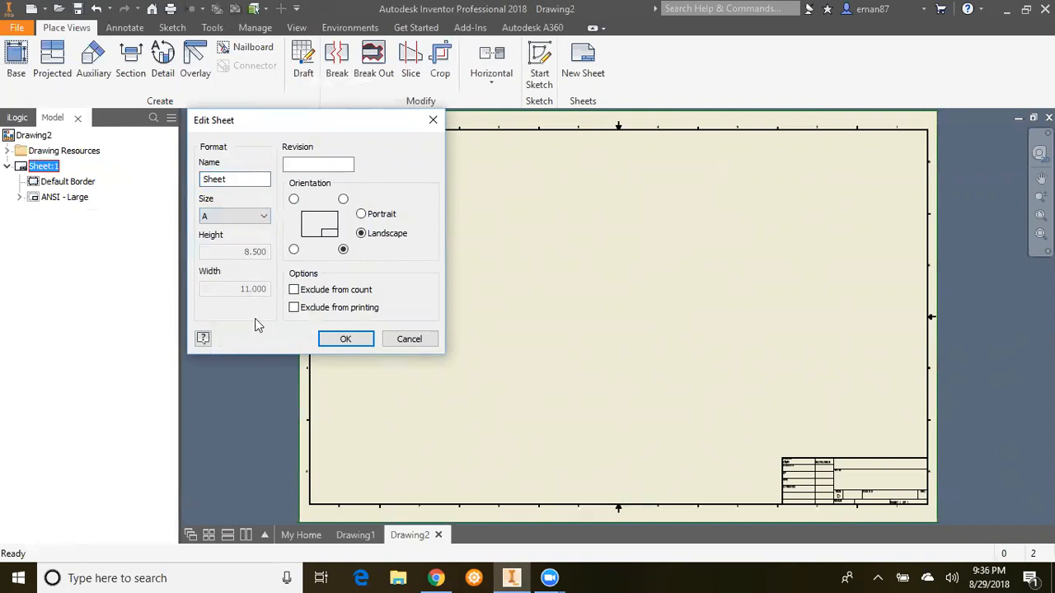
left_click(345, 340)
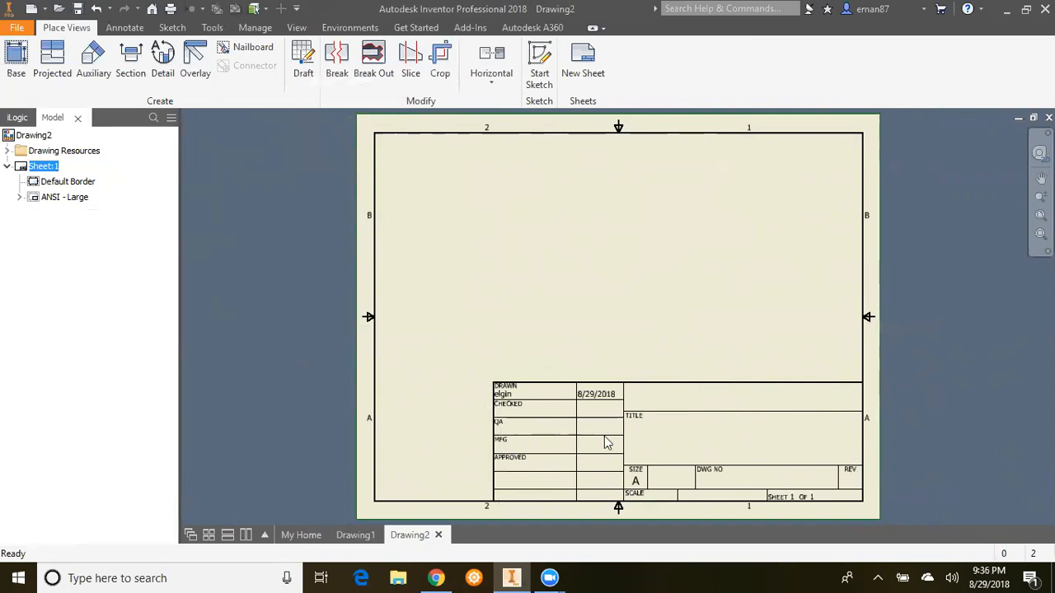
Step: Replace the sheet's ANSI - Large title block with the ANSI A title block from the drawing resources
right_click(60, 205)
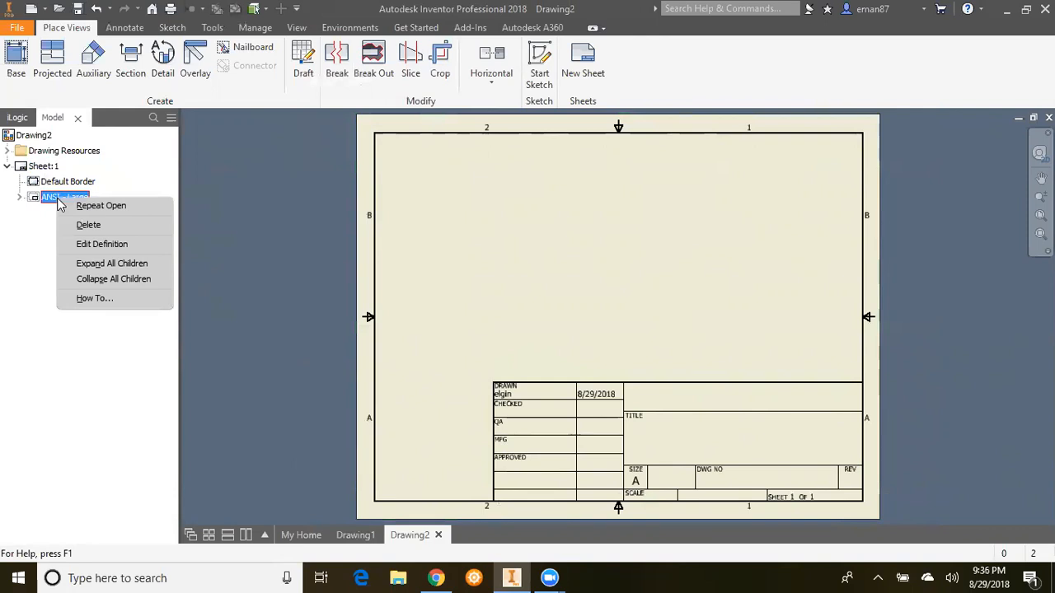
left_click(89, 226)
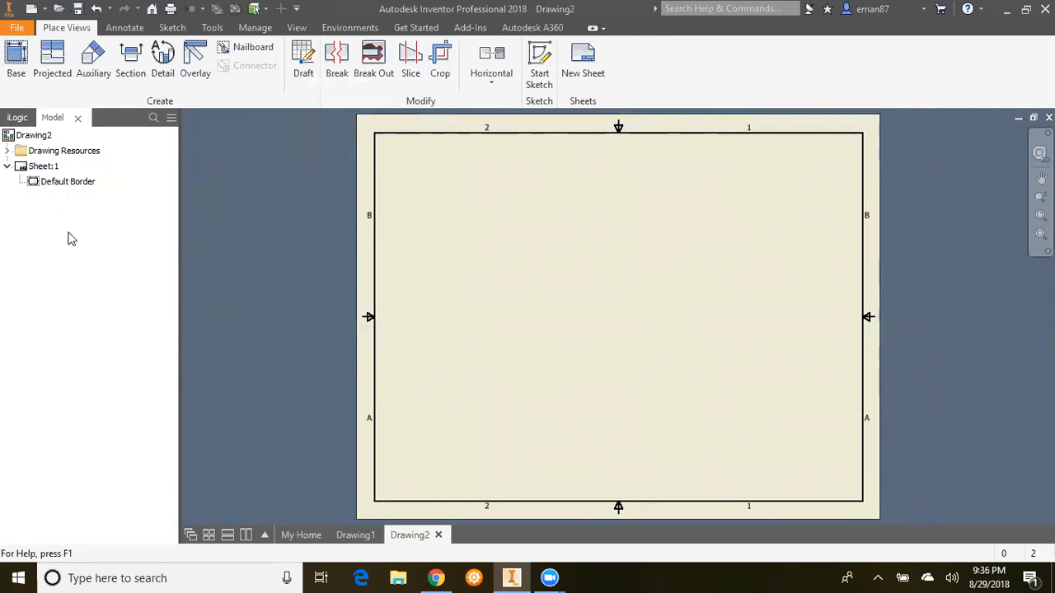
left_click(8, 150)
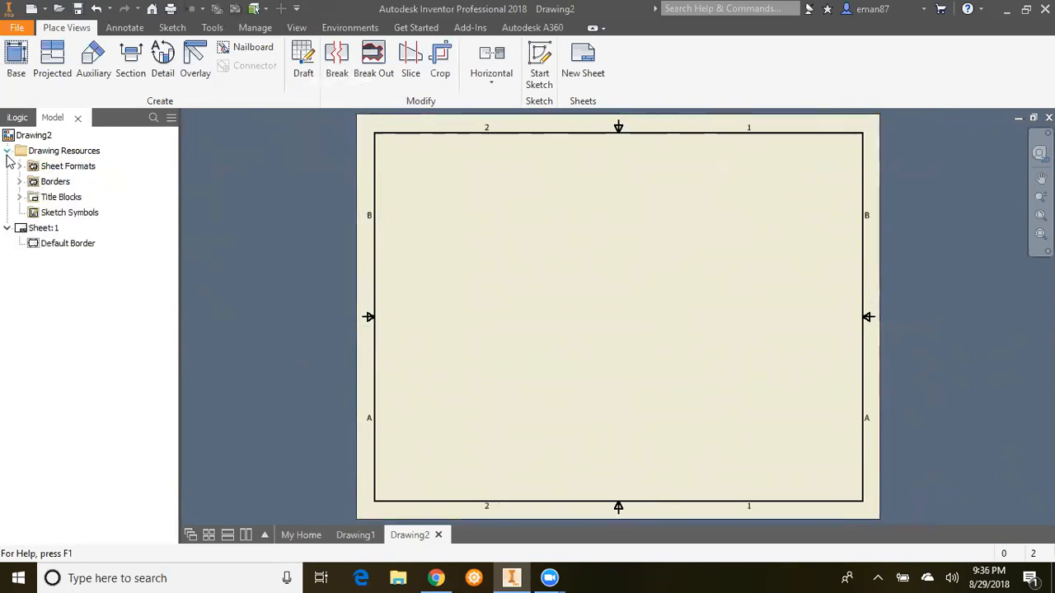
left_click(19, 198)
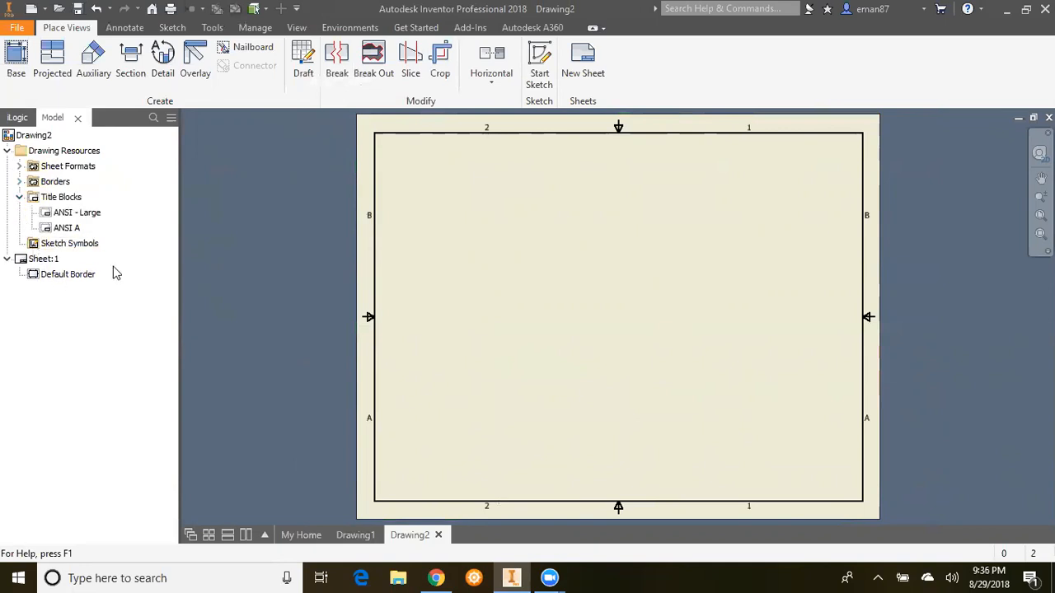
double_click(68, 229)
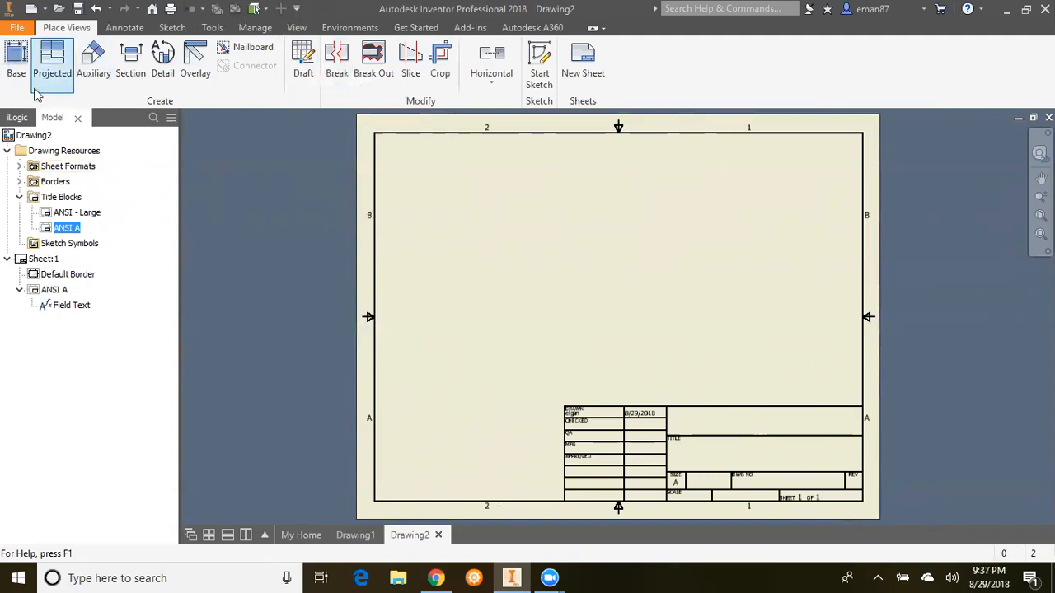
Step: Start a base view of the Sketch Plane Cube part from the OCT 2018 Fall folder, accepting its location outside the project
left_click(22, 54)
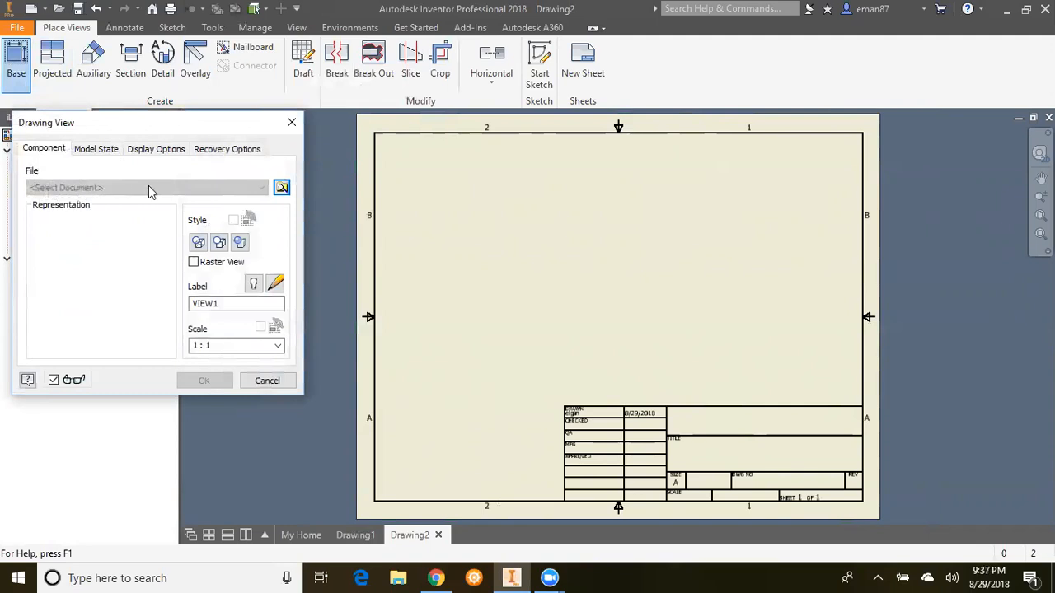
left_click(279, 189)
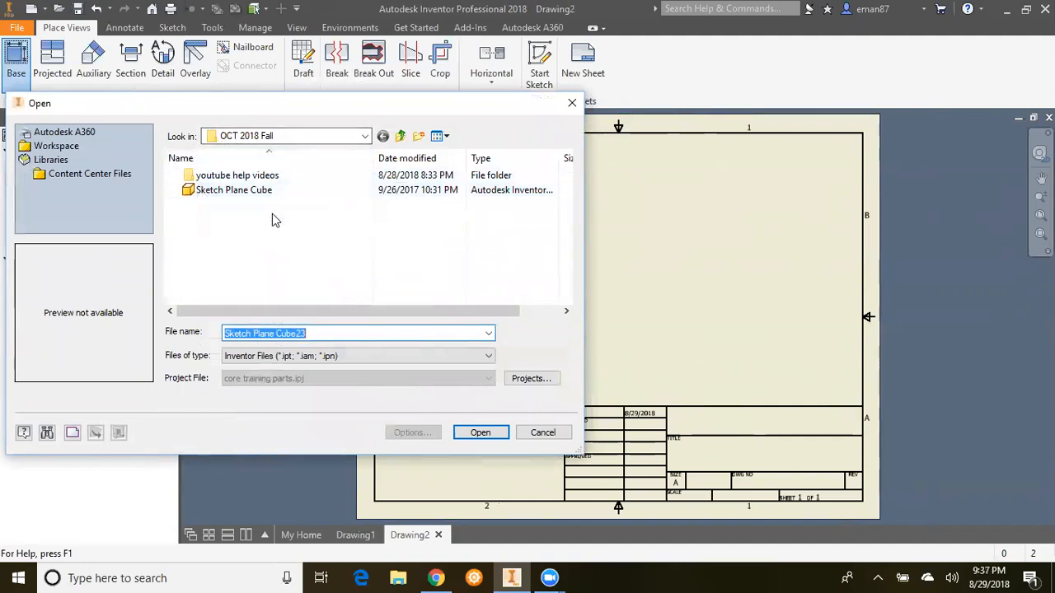
left_click(223, 192)
left_click(222, 192)
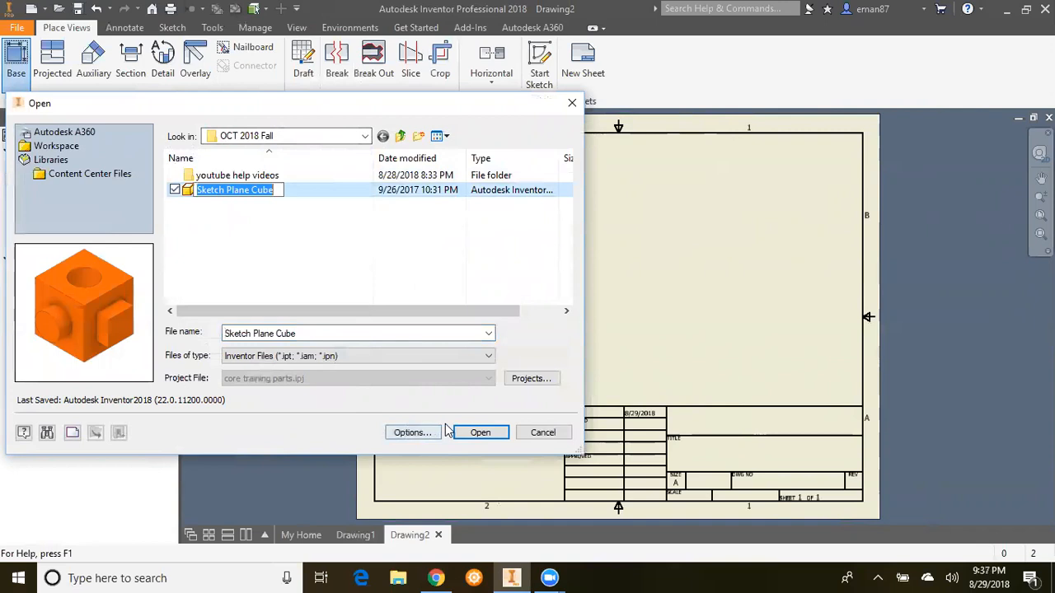
left_click(480, 435)
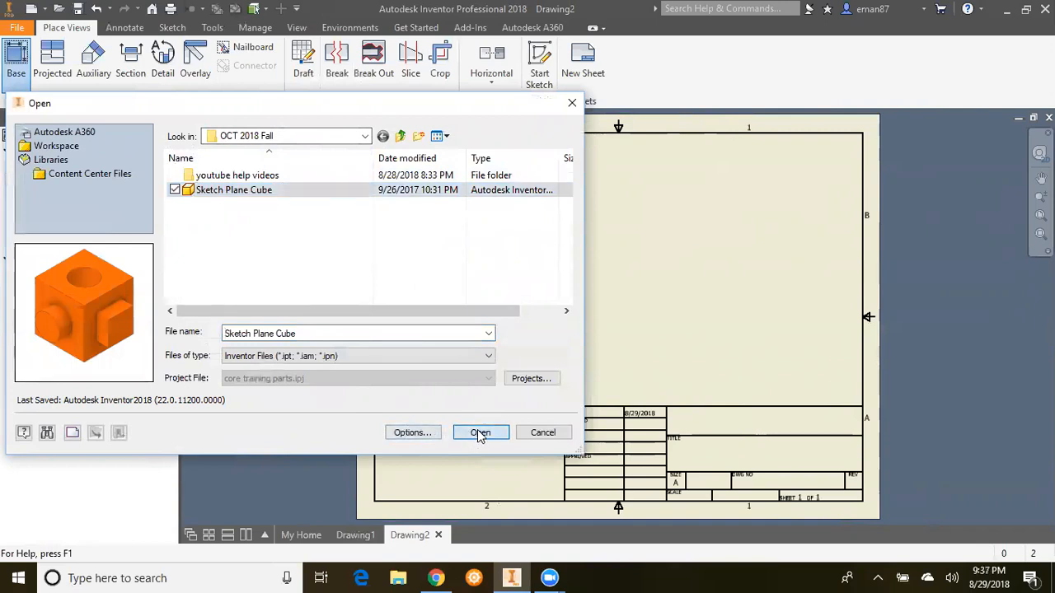
left_click(341, 317)
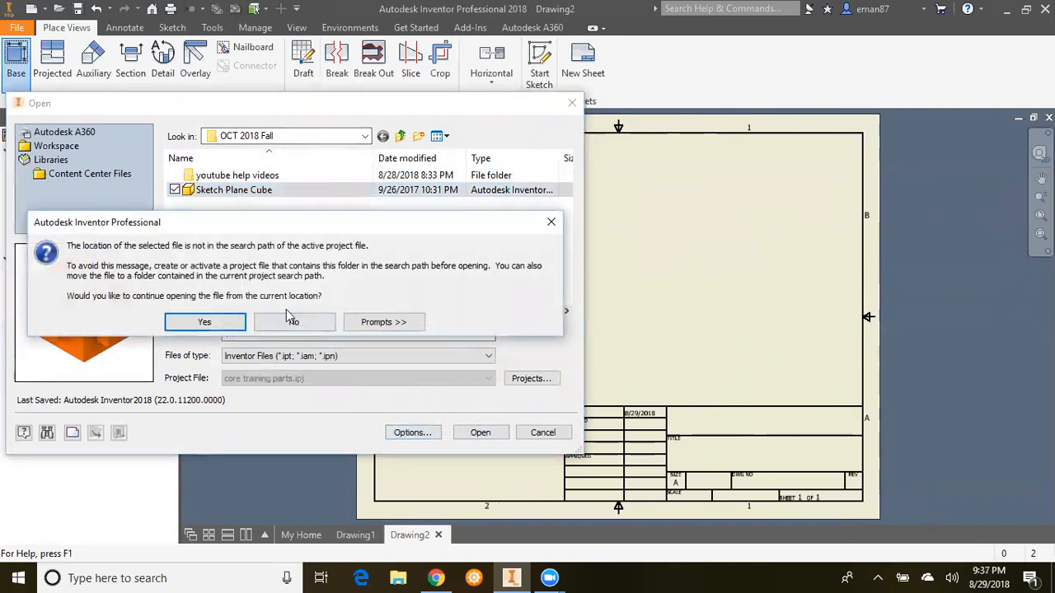
left_click(206, 321)
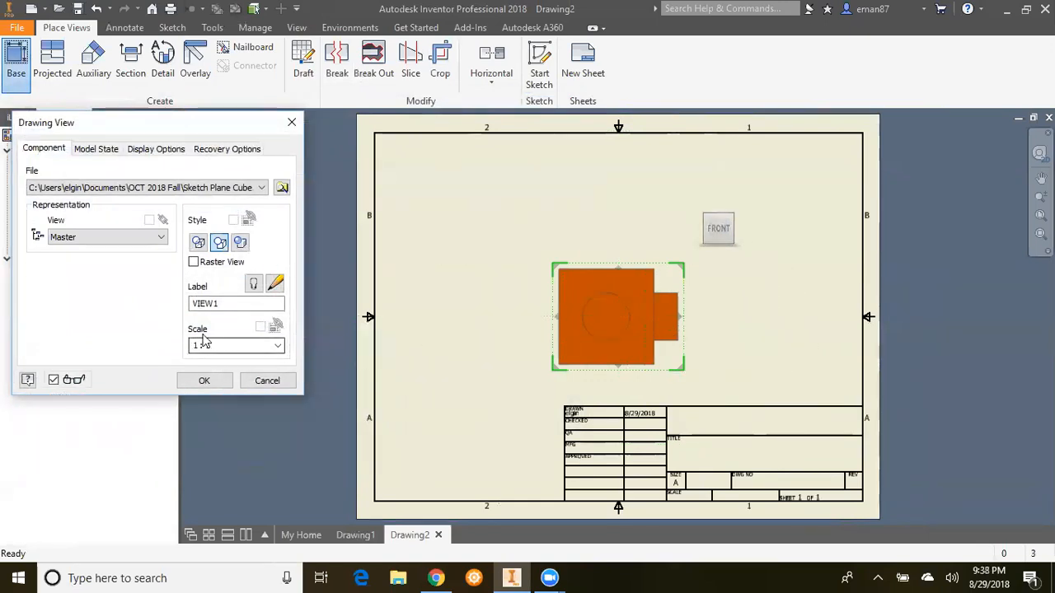
Step: Set the base view to scale 1/2 with hidden lines and shading, and place projected top, right-side and isometric views
left_click(277, 348)
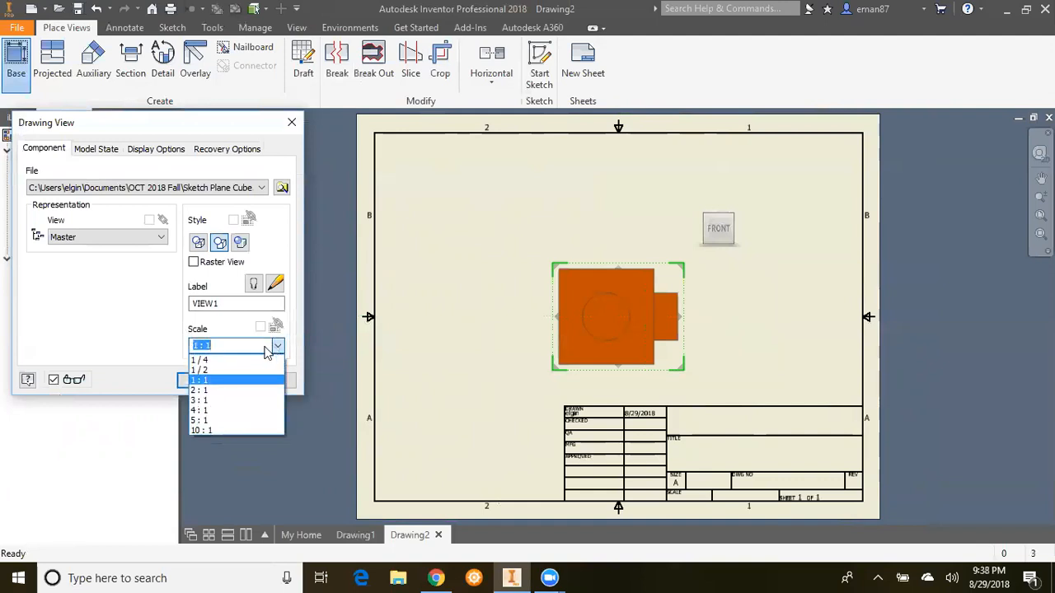
left_click(229, 371)
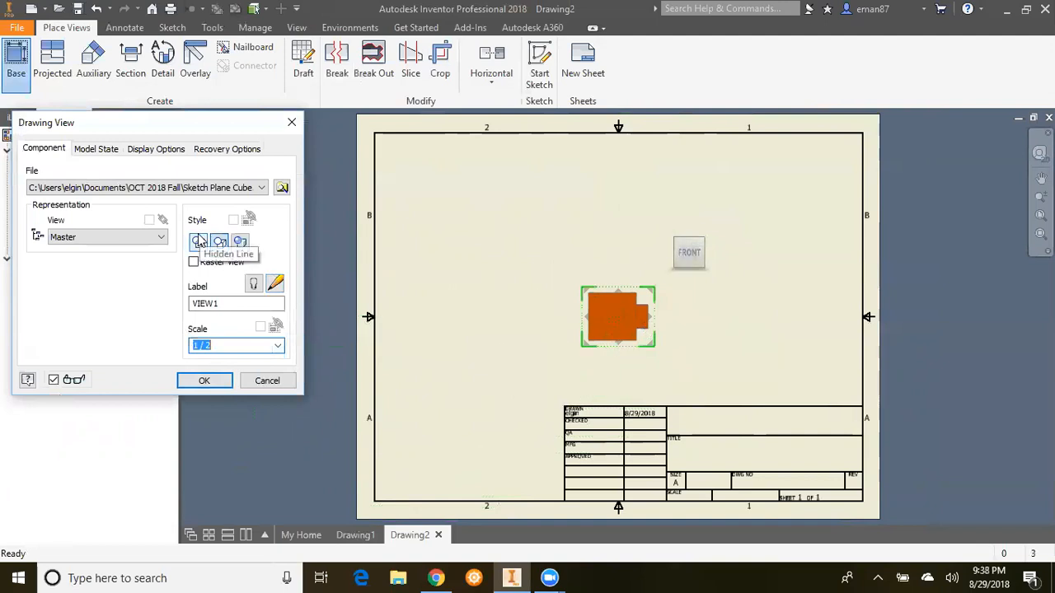
left_click(238, 245)
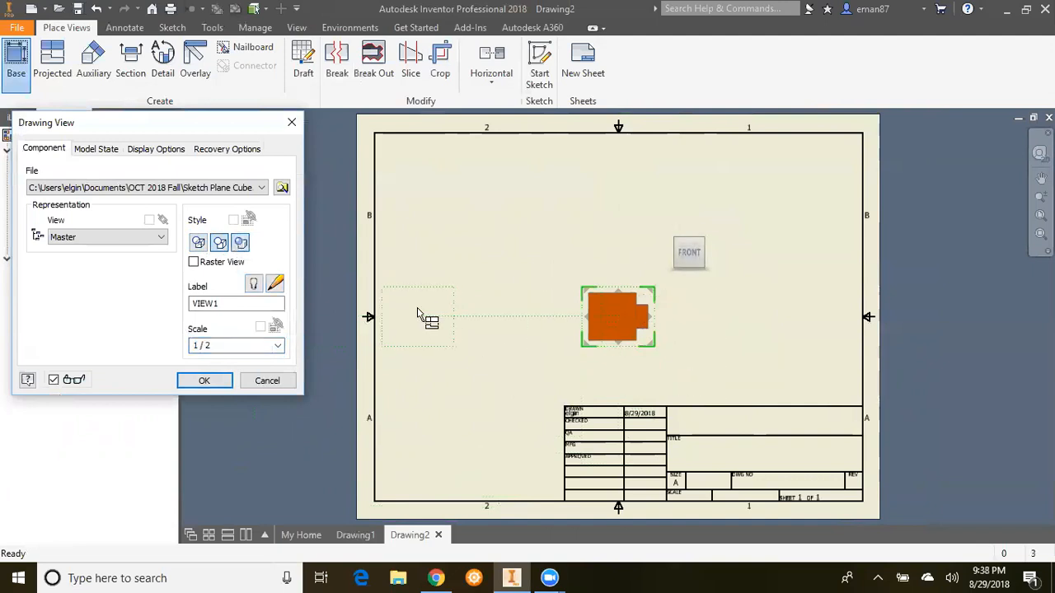
left_click(198, 242)
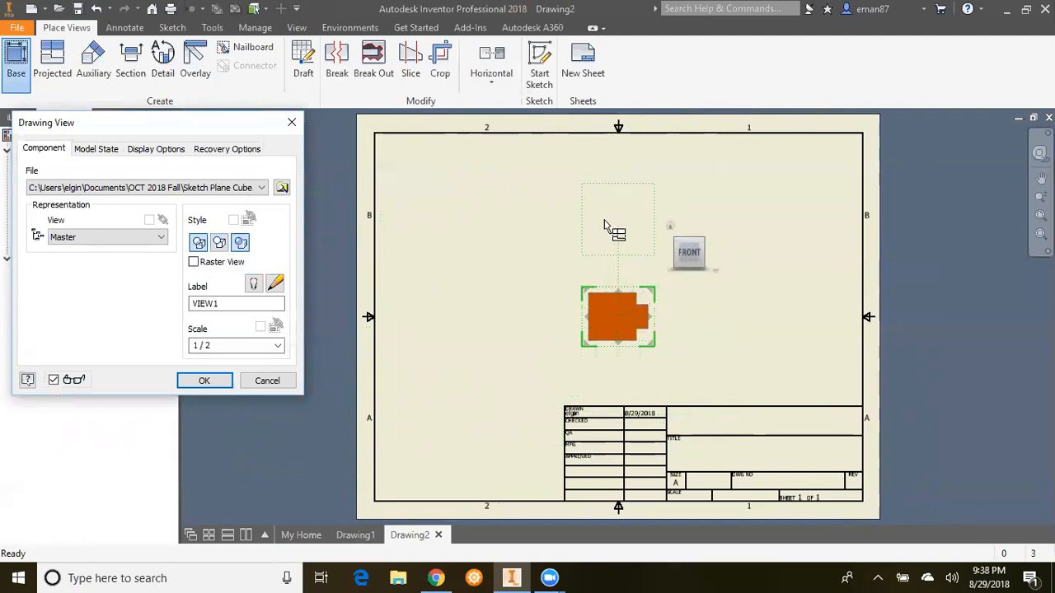
left_click(606, 224)
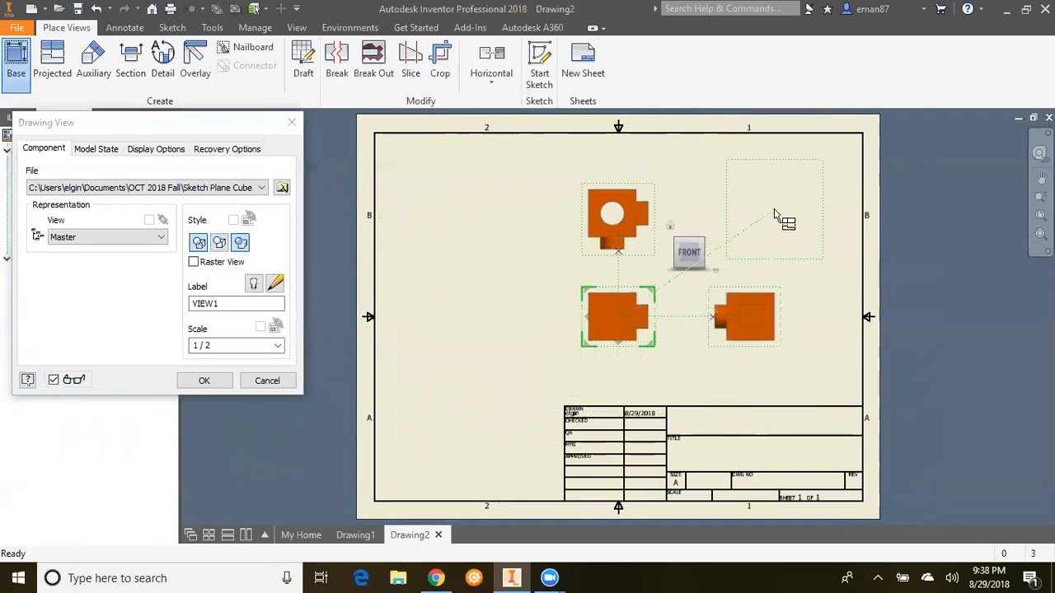
left_click(783, 214)
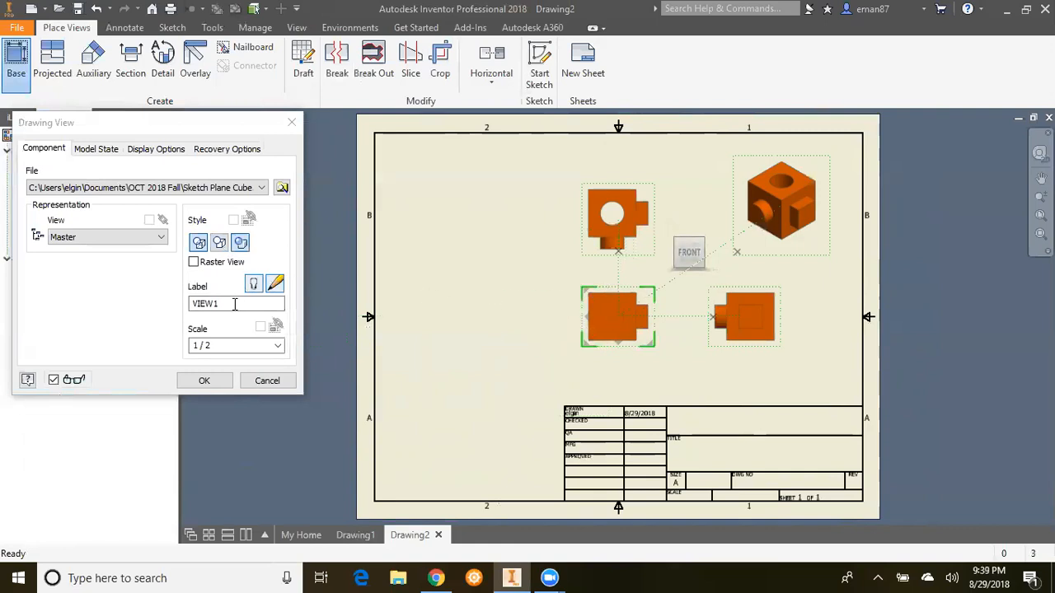
Step: Name the base view FRONT, make its label visible, and create the views
left_click_drag(235, 304, 139, 304)
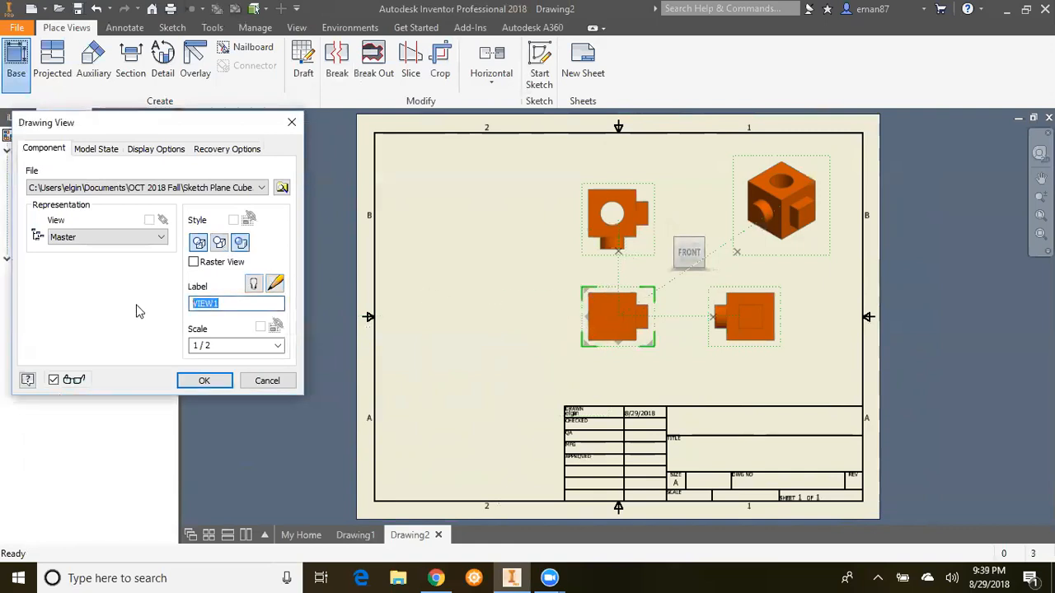
type("f")
left_click(253, 285)
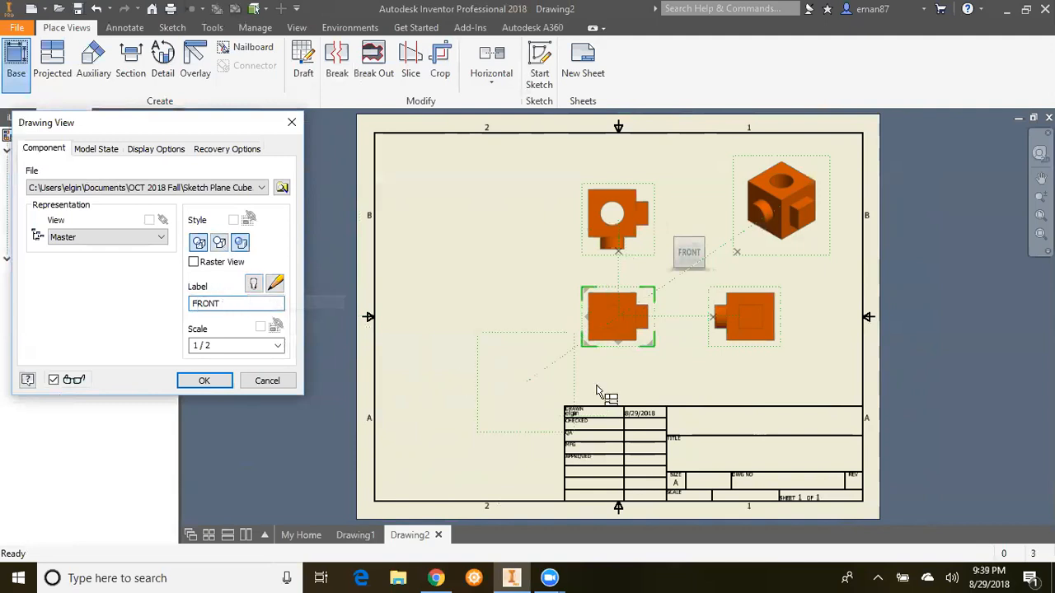
left_click(252, 286)
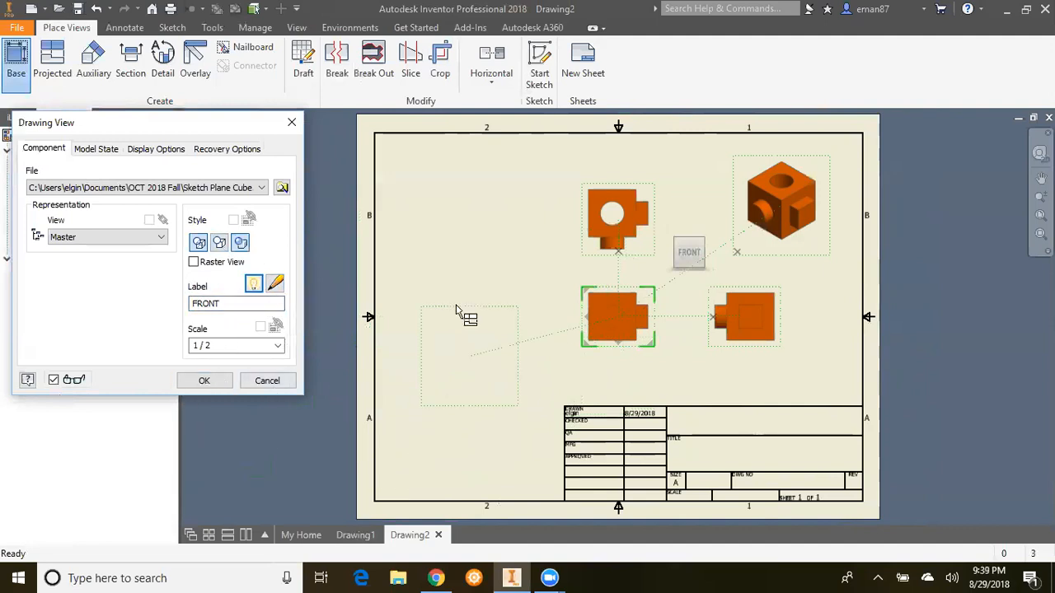
left_click(192, 385)
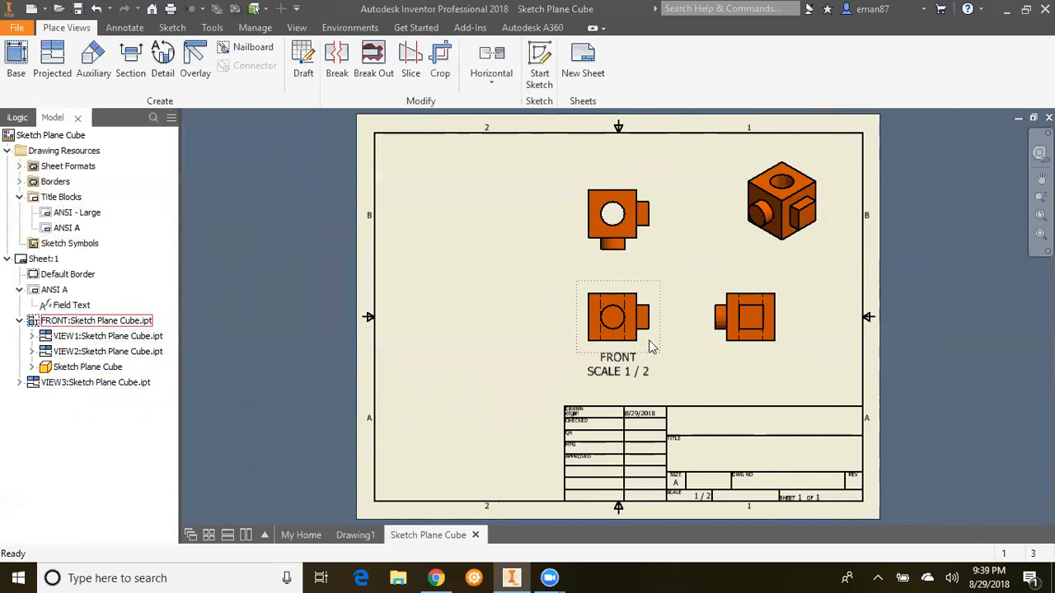
Step: Turn off shading for the front view so it displays as line work with hidden lines
double_click(645, 285)
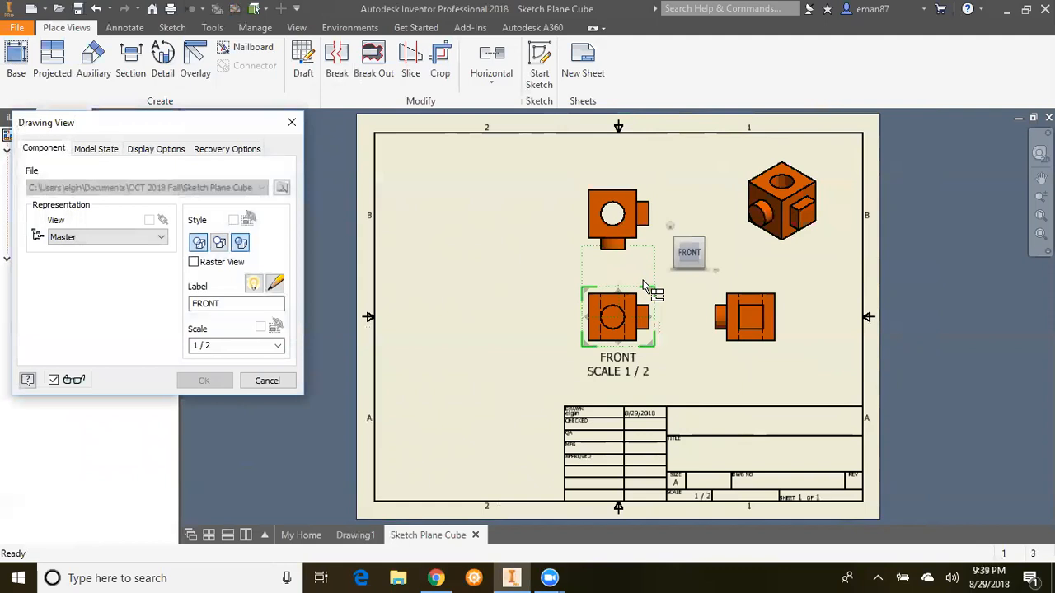
left_click(241, 244)
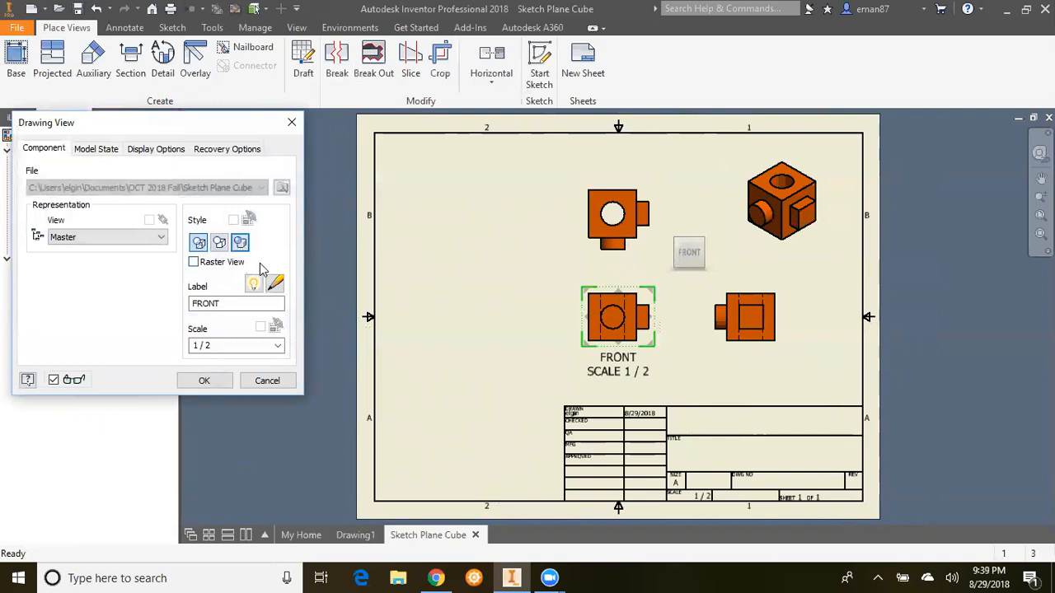
left_click(204, 381)
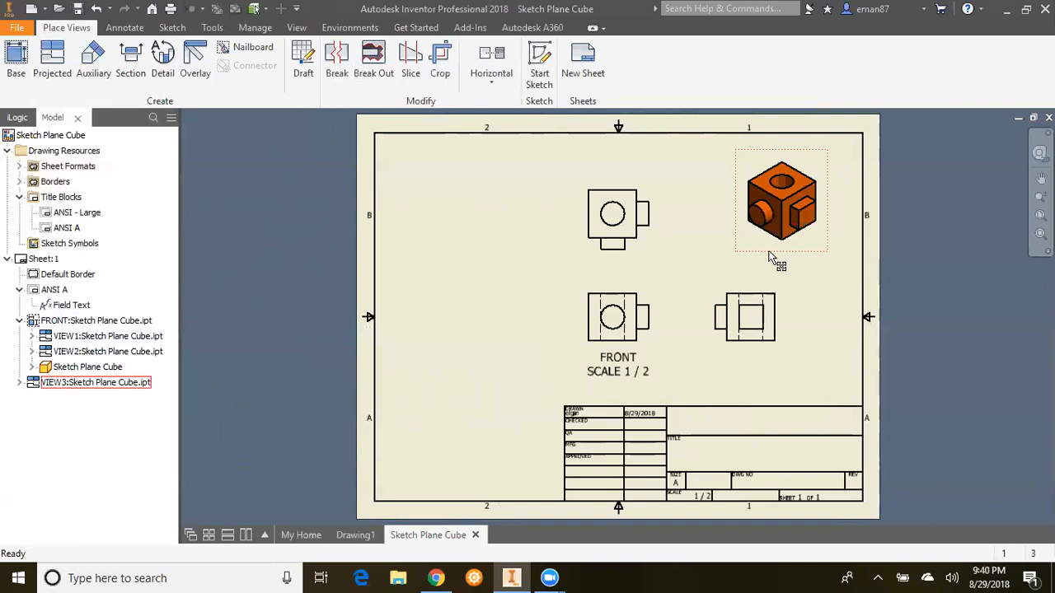
Step: Turn off shading for the isometric view, make its label visible, and name it ISOMETRIC
double_click(775, 256)
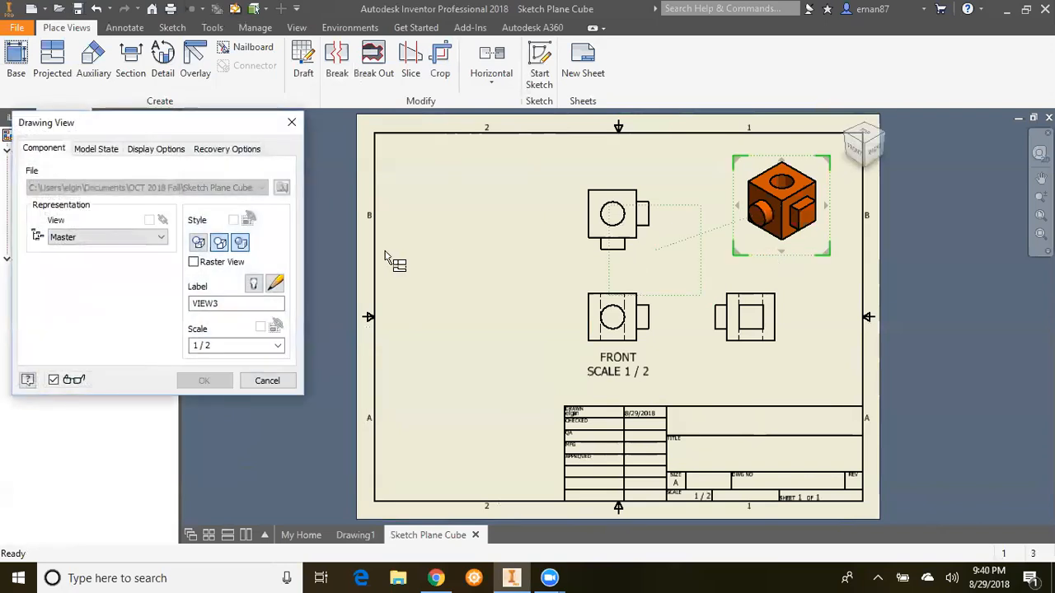
left_click(254, 284)
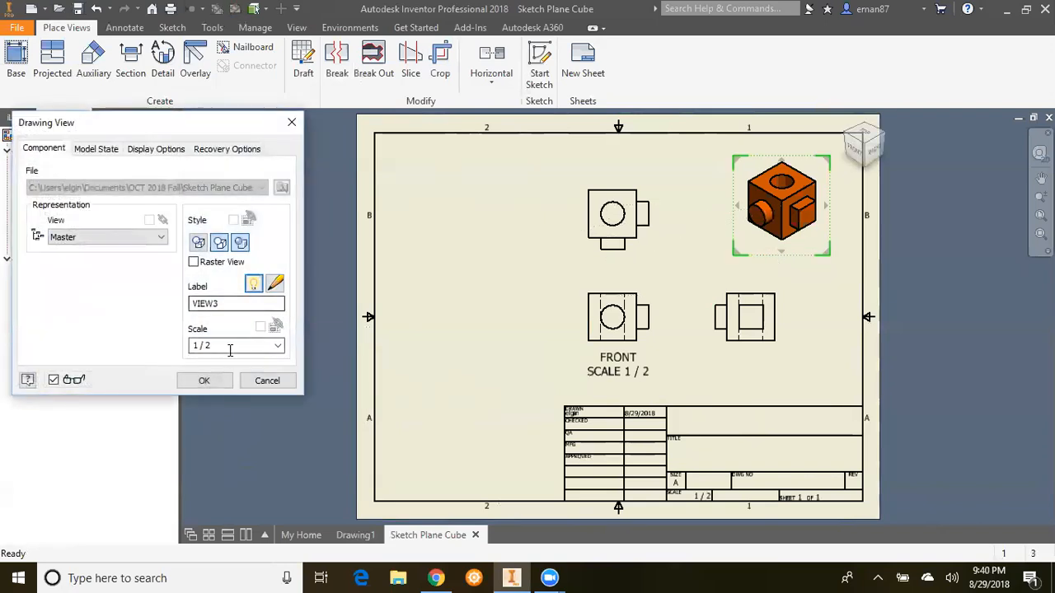
left_click(244, 245)
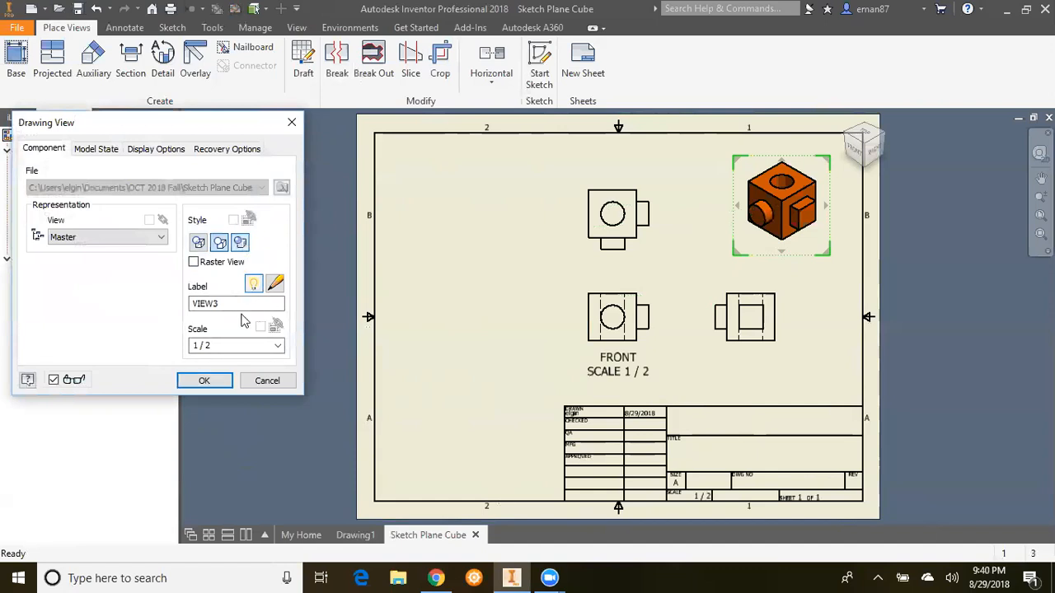
double_click(196, 304)
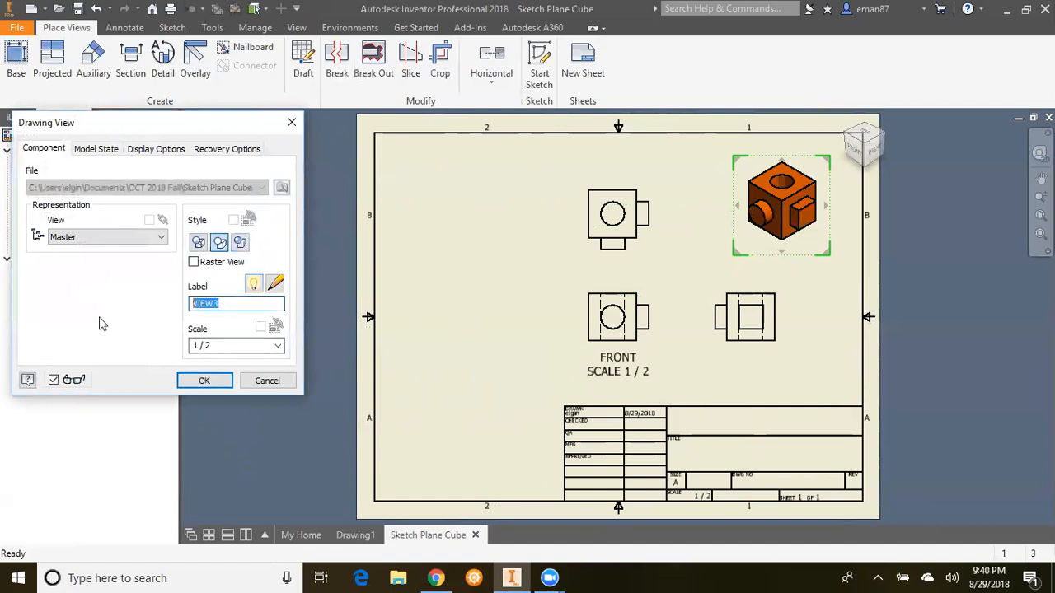
type("ISOMETRIC")
left_click(206, 380)
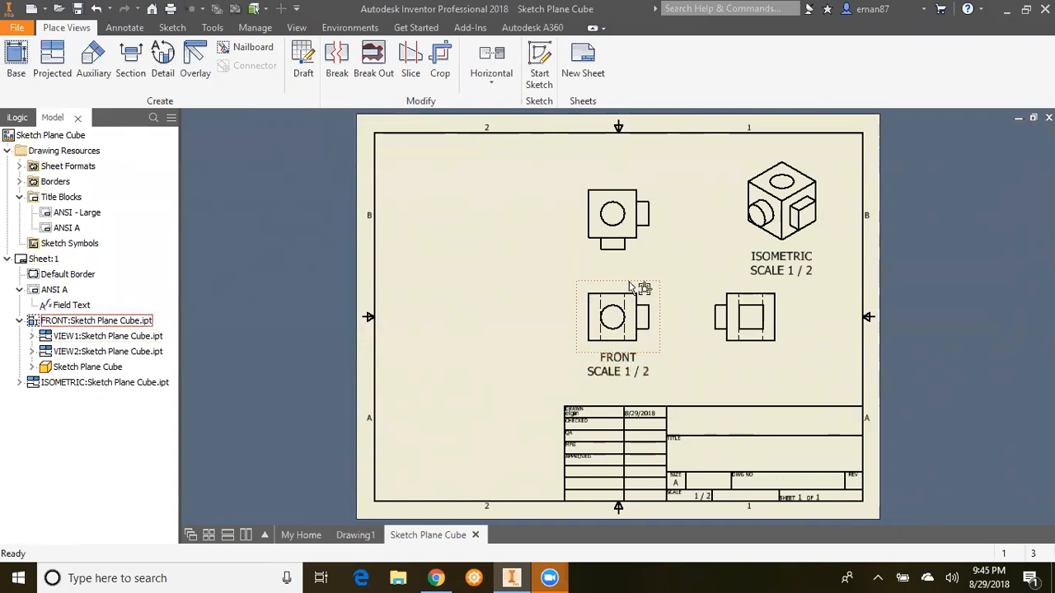
Step: Move the front view with its aligned top view toward the sheet's left side, and bring the right-side view closer to it
left_click_drag(631, 287, 498, 298)
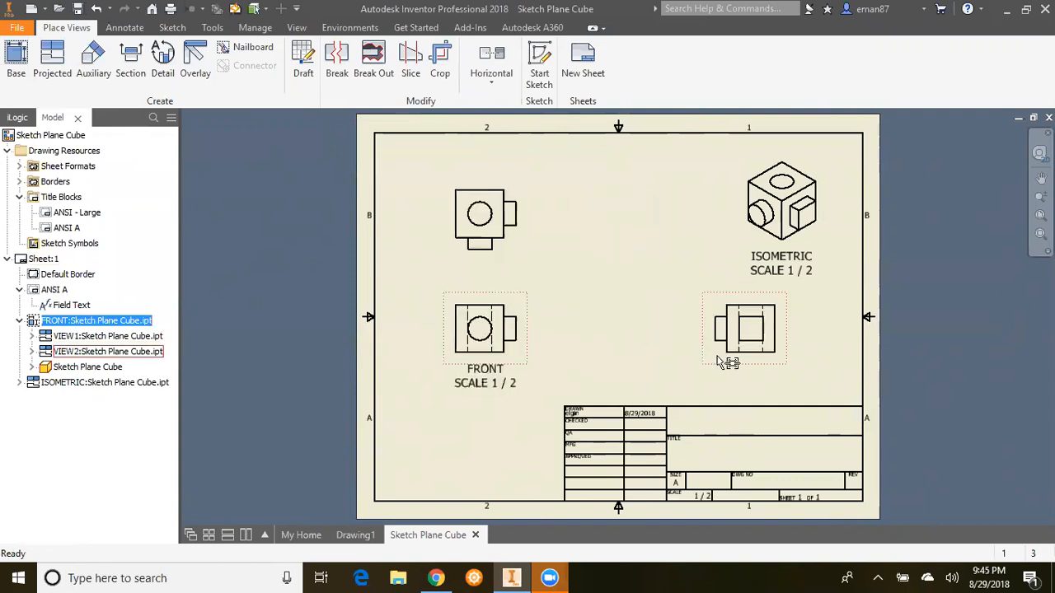
left_click_drag(717, 361, 611, 369)
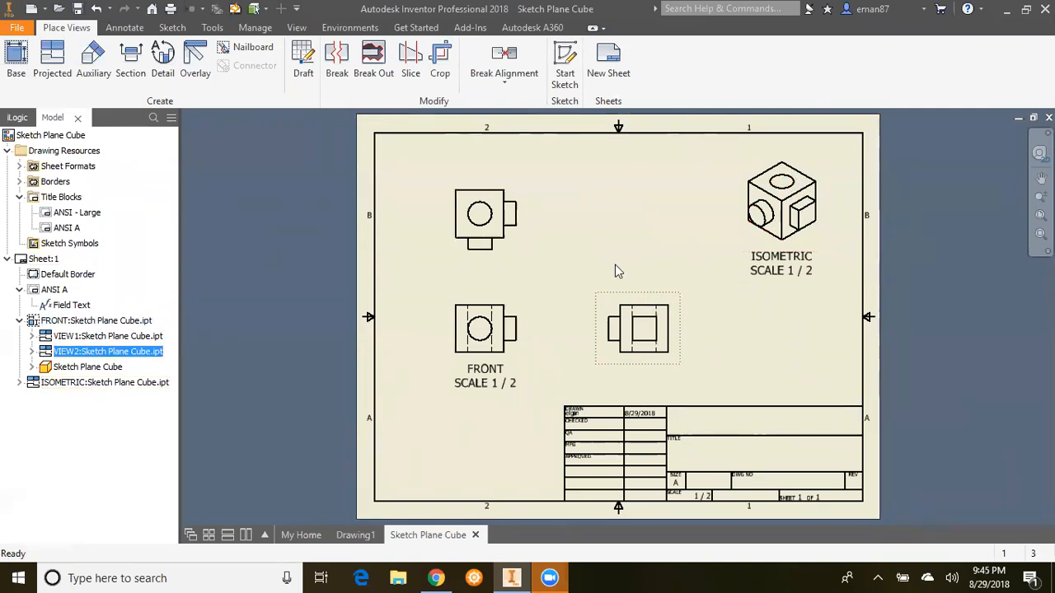
Step: Set the Label Text (ANSI) style to bold with a 0.120 in text height and save it
right_click(486, 389)
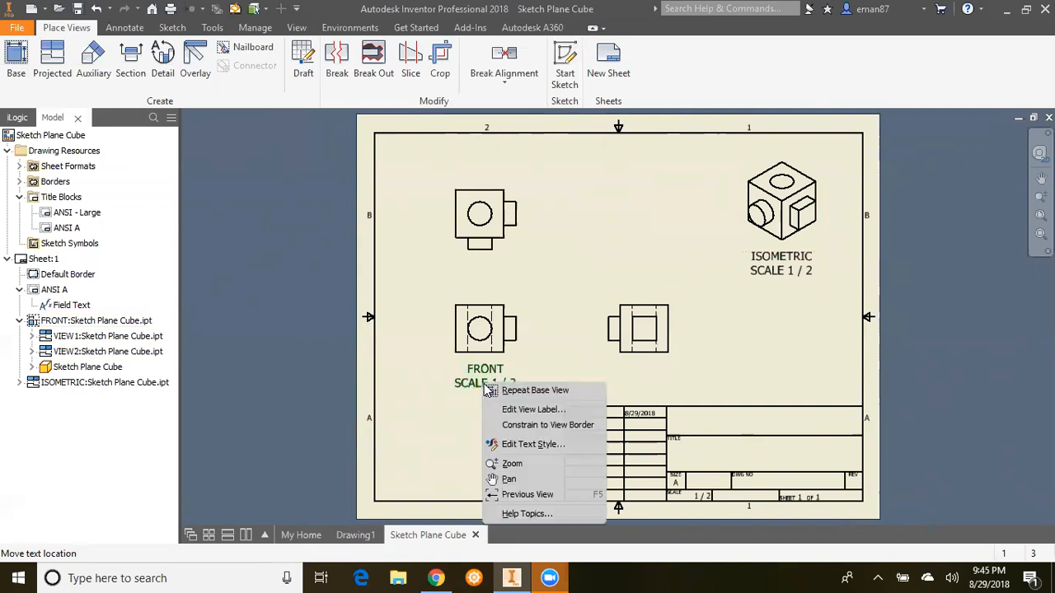
left_click(521, 445)
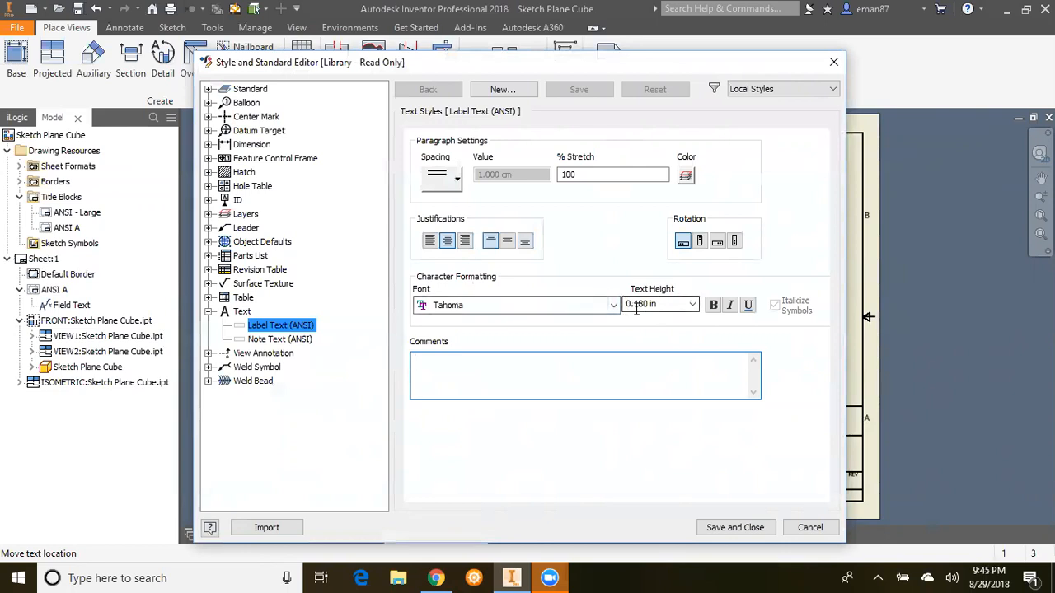
left_click(692, 305)
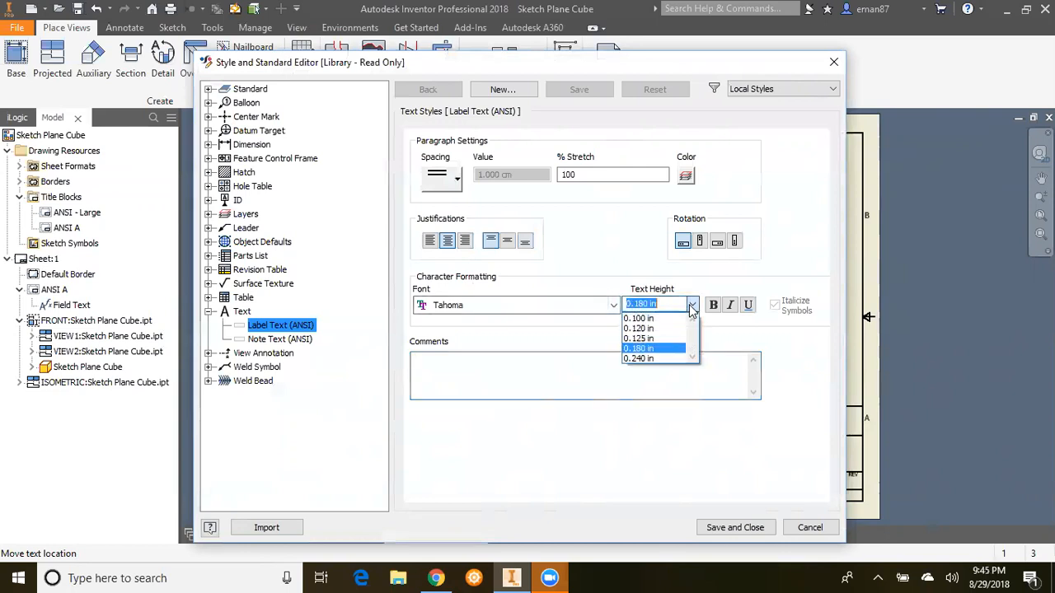
left_click(675, 328)
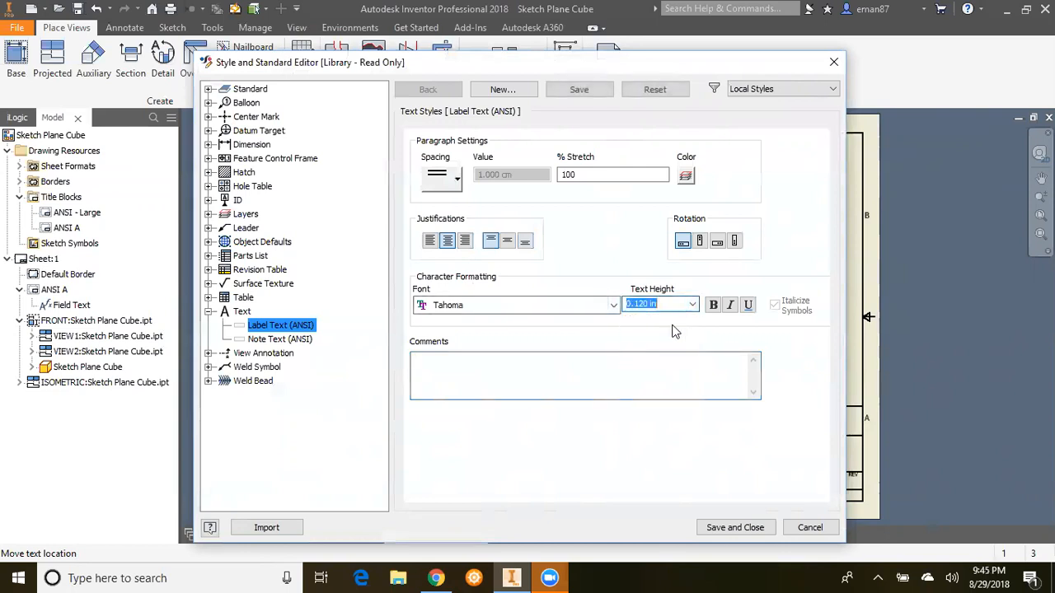
left_click(712, 305)
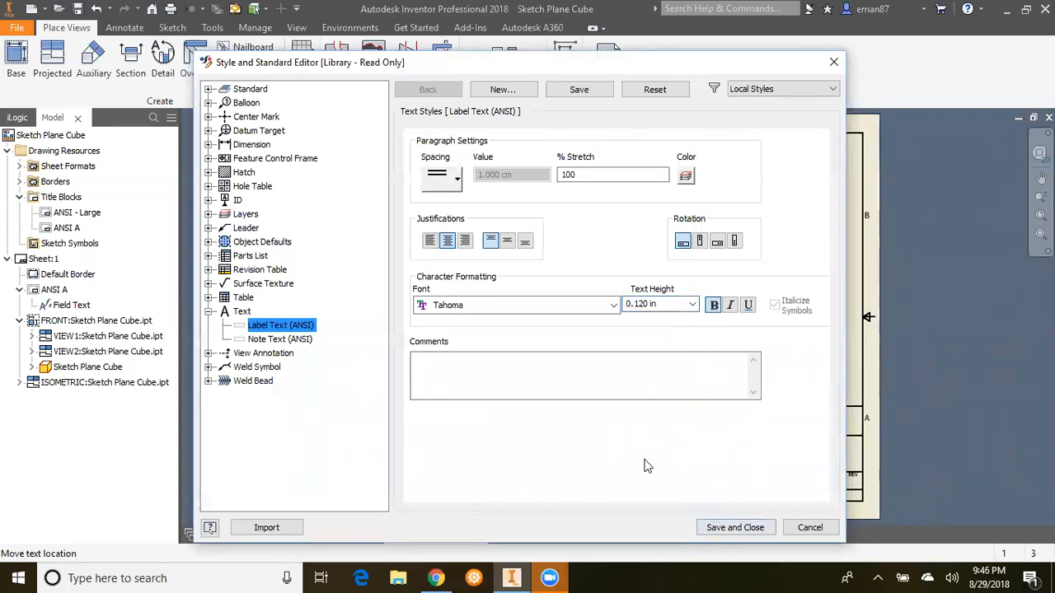
left_click(725, 530)
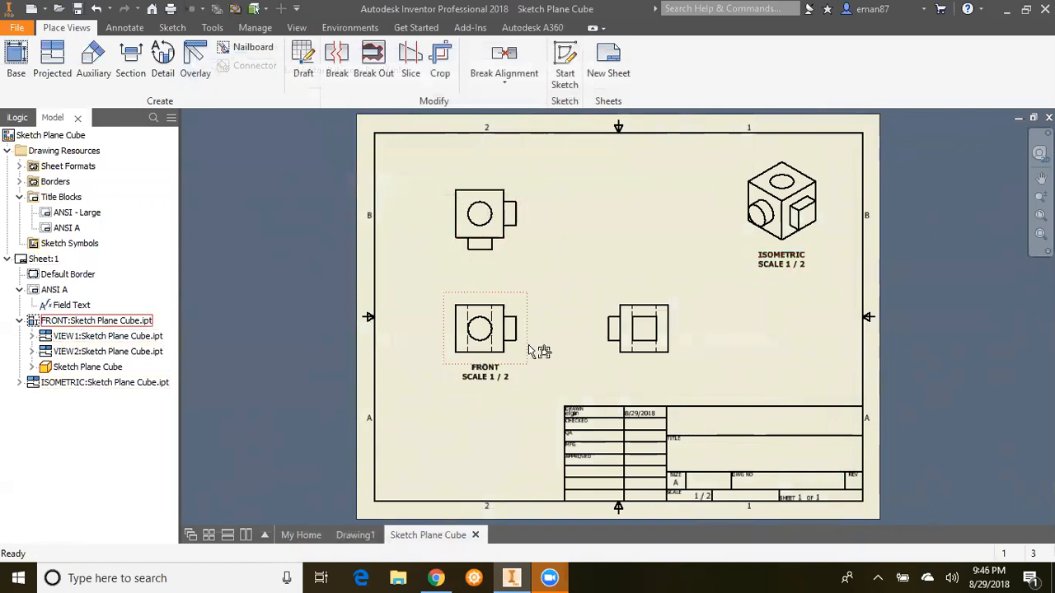
Step: Make the right-side view's label visible and name the view R.SIDE
left_click(610, 370)
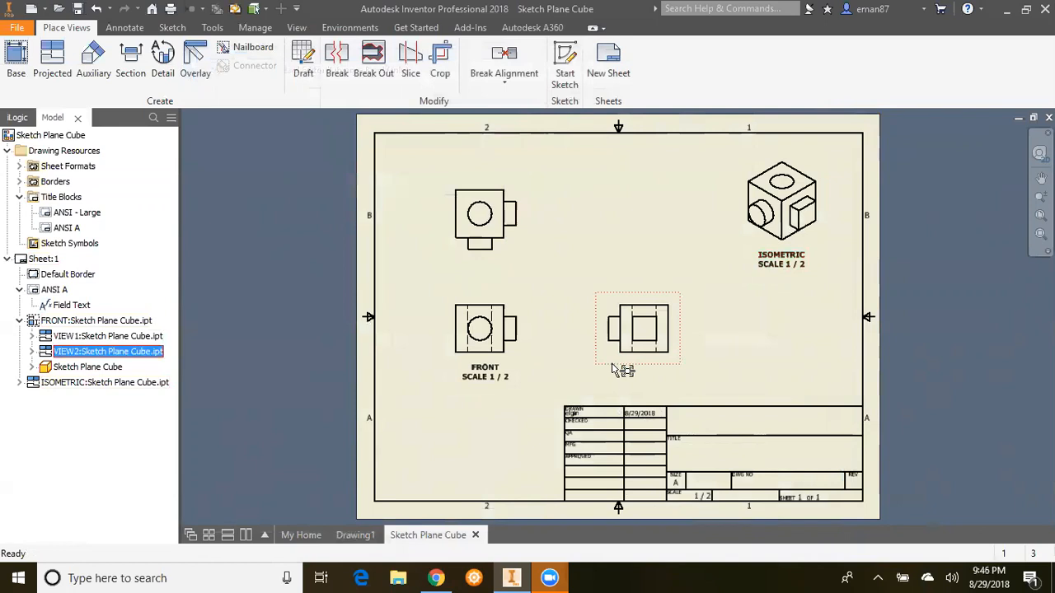
double_click(599, 346)
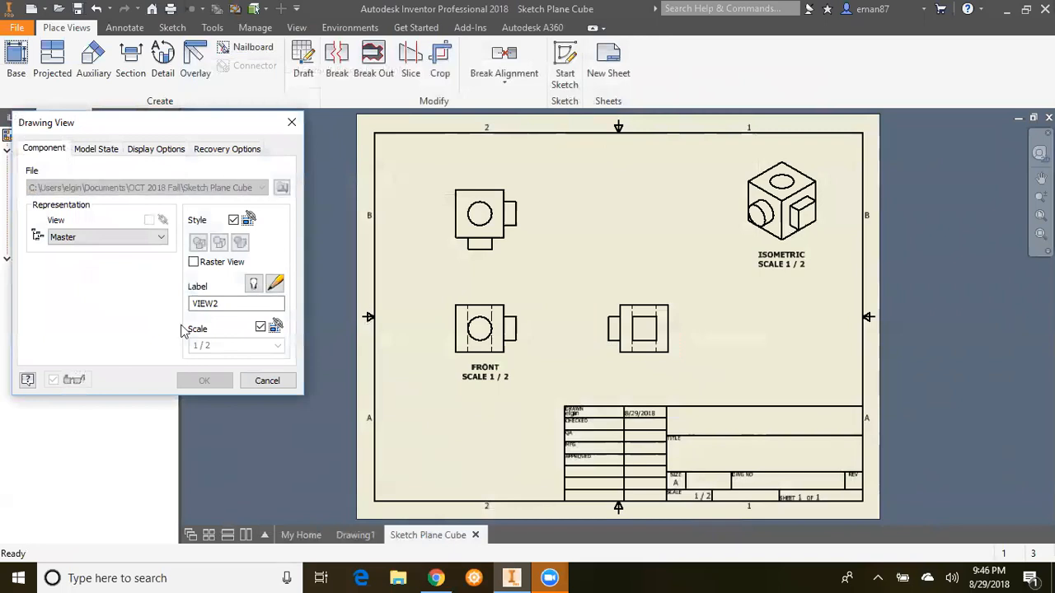
left_click(256, 289)
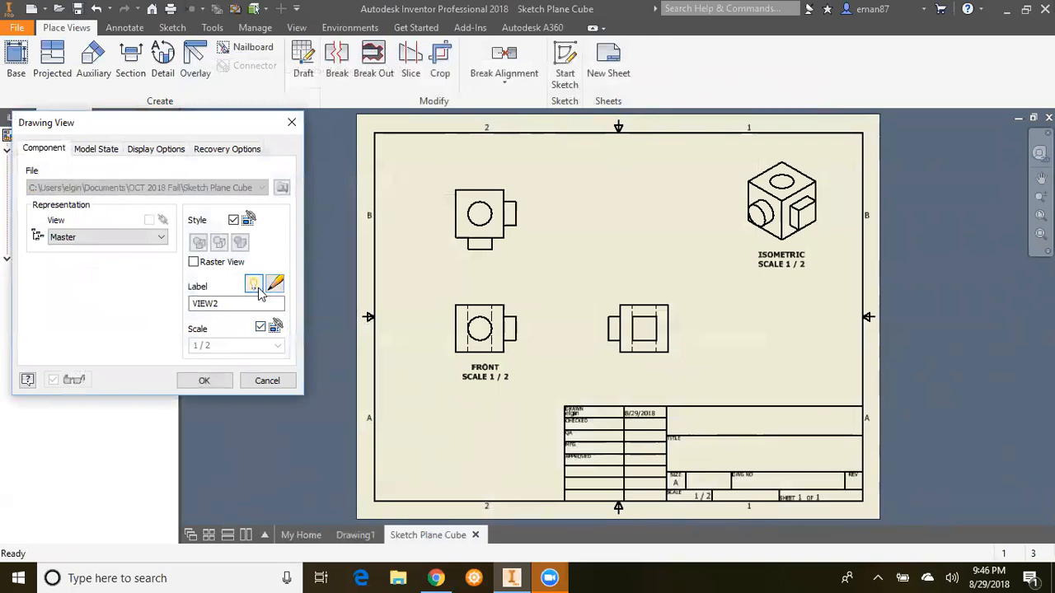
left_click_drag(233, 304, 147, 312)
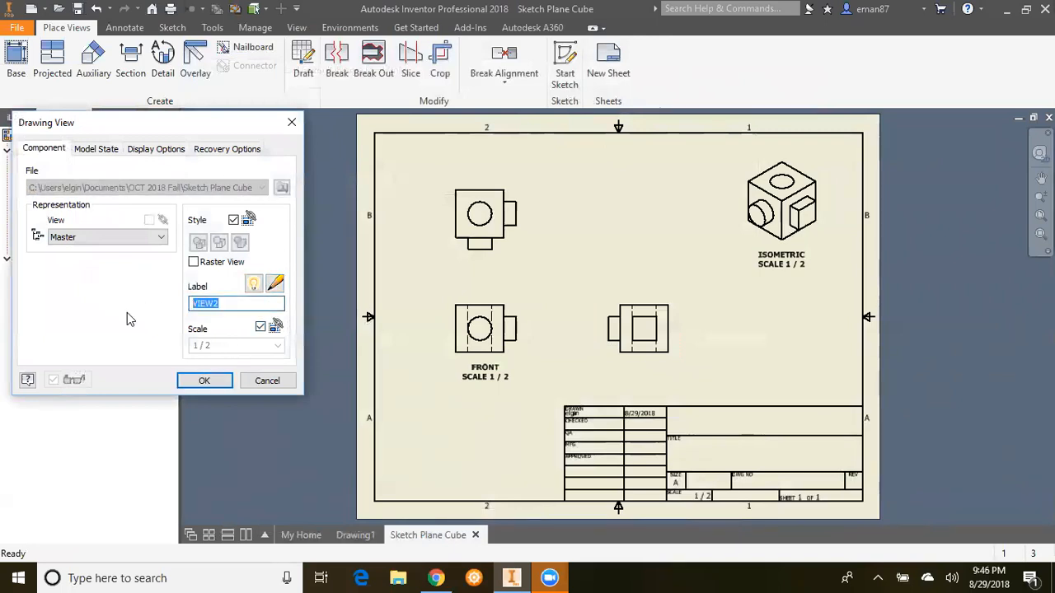
type("R.SIDE")
left_click(204, 381)
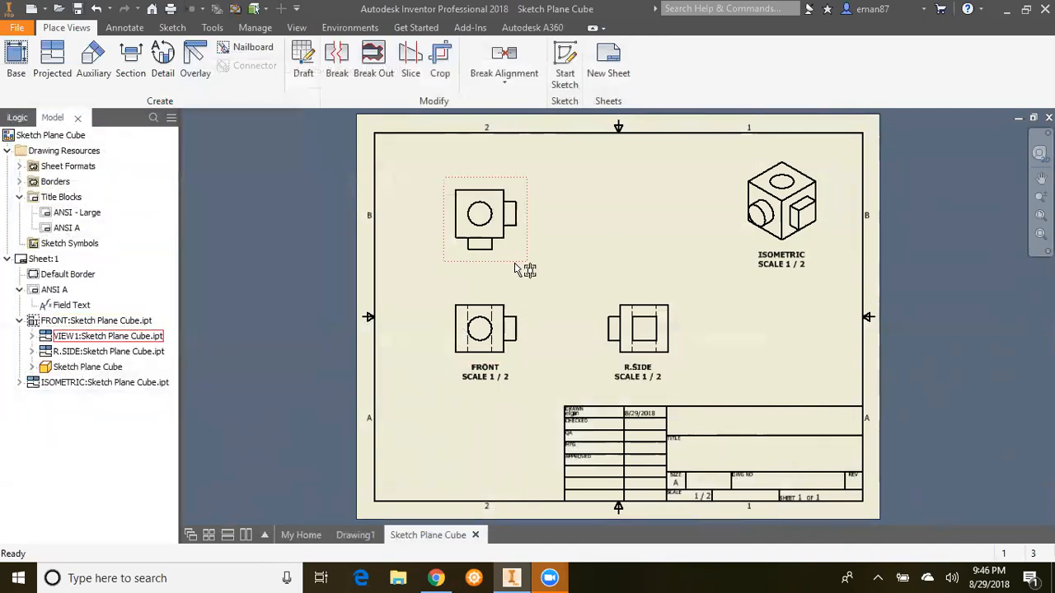
Step: Name the top view TOP with its label visible, and move the label above the view
double_click(459, 261)
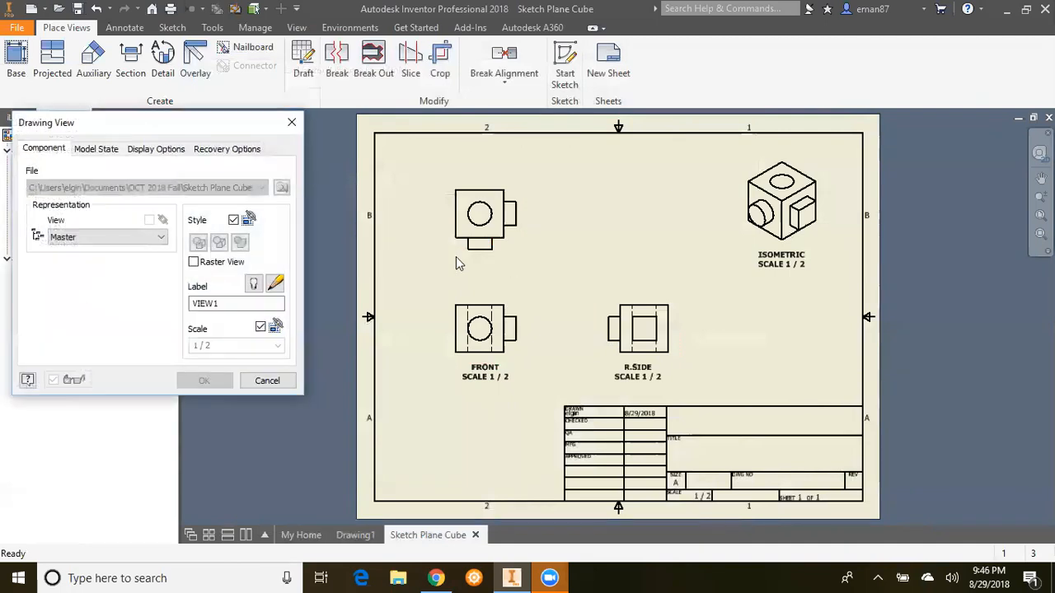
left_click(253, 283)
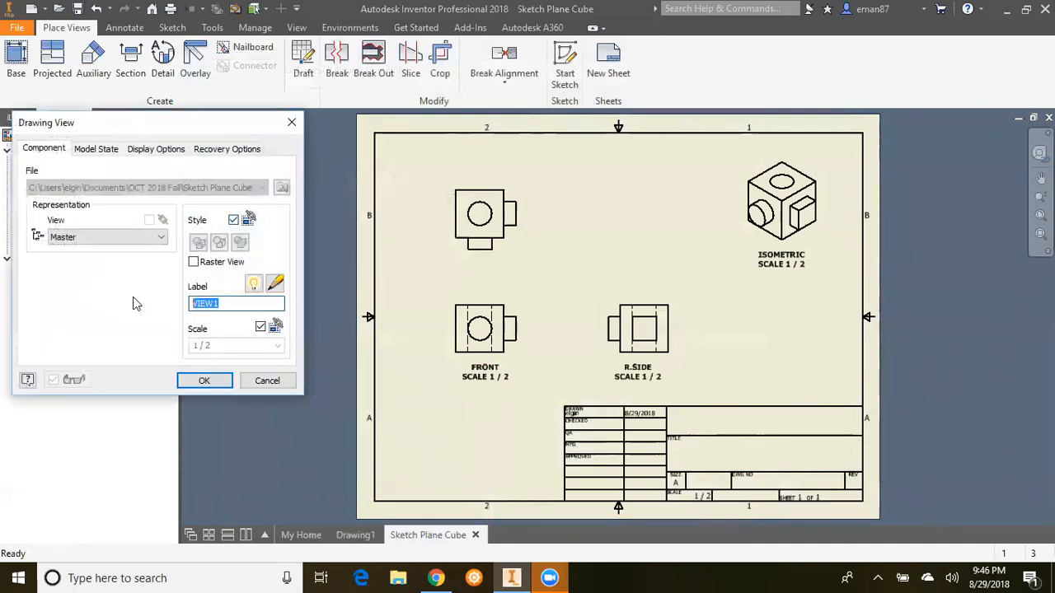
type("TOP")
left_click(205, 380)
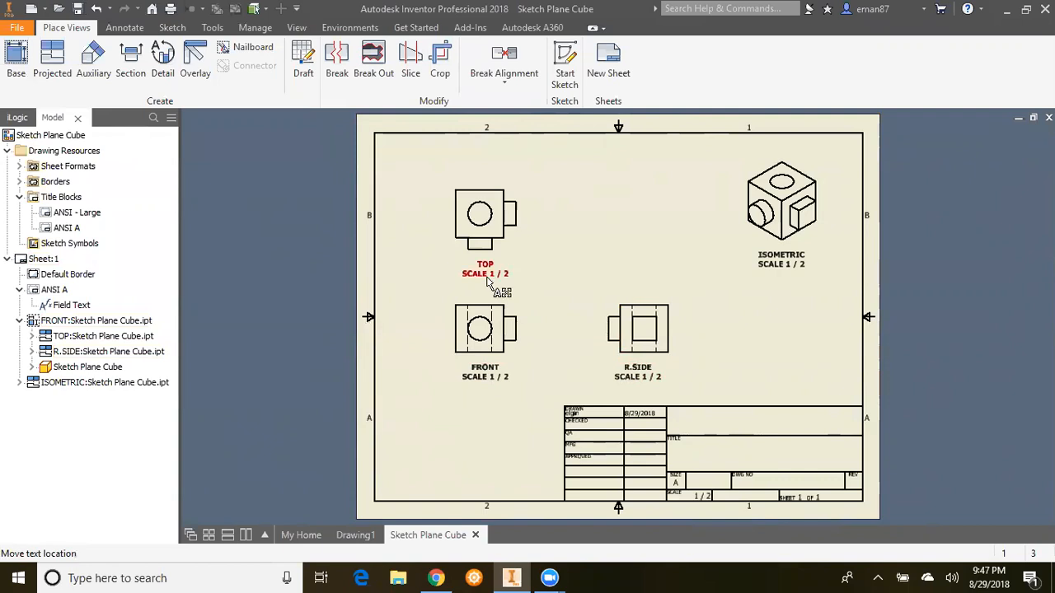
left_click_drag(486, 282, 483, 169)
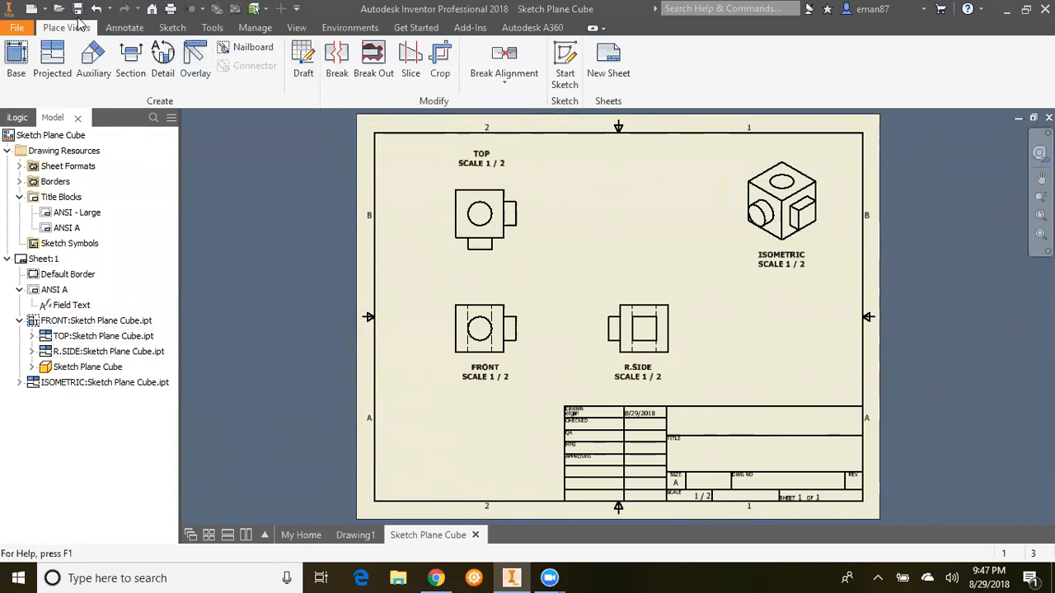
Step: Add a vertical centerline through the front view between the midpoints of the cube's top and bottom edges
left_click(118, 31)
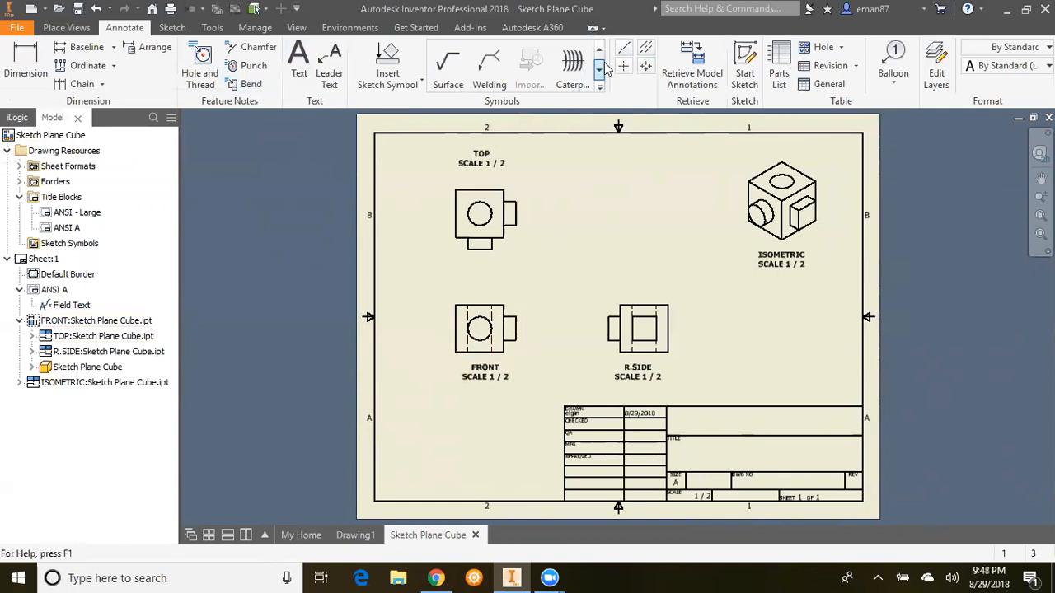
left_click(628, 50)
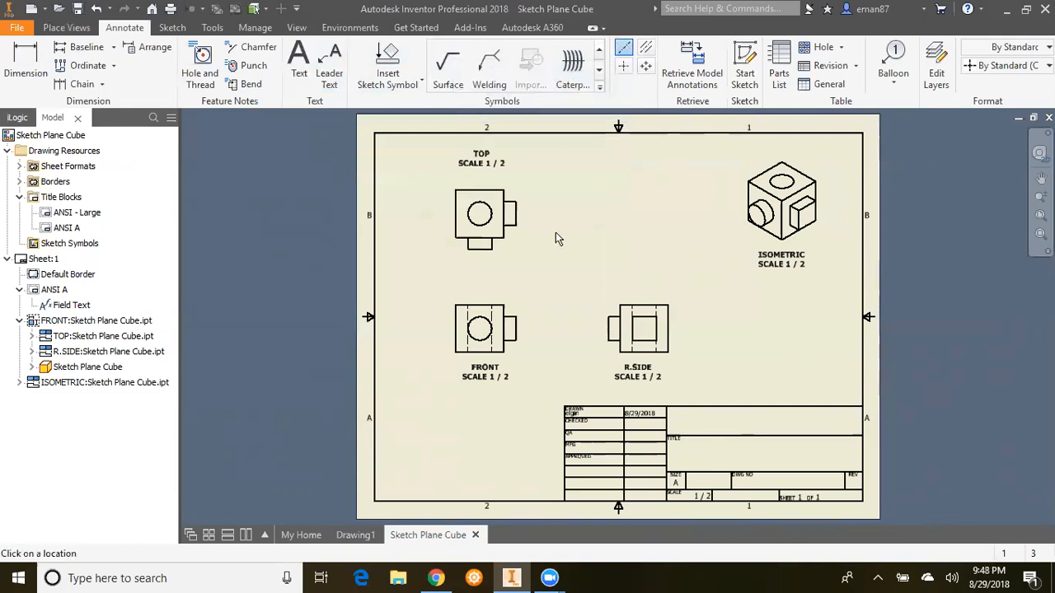
scroll(493, 349, "up", 3)
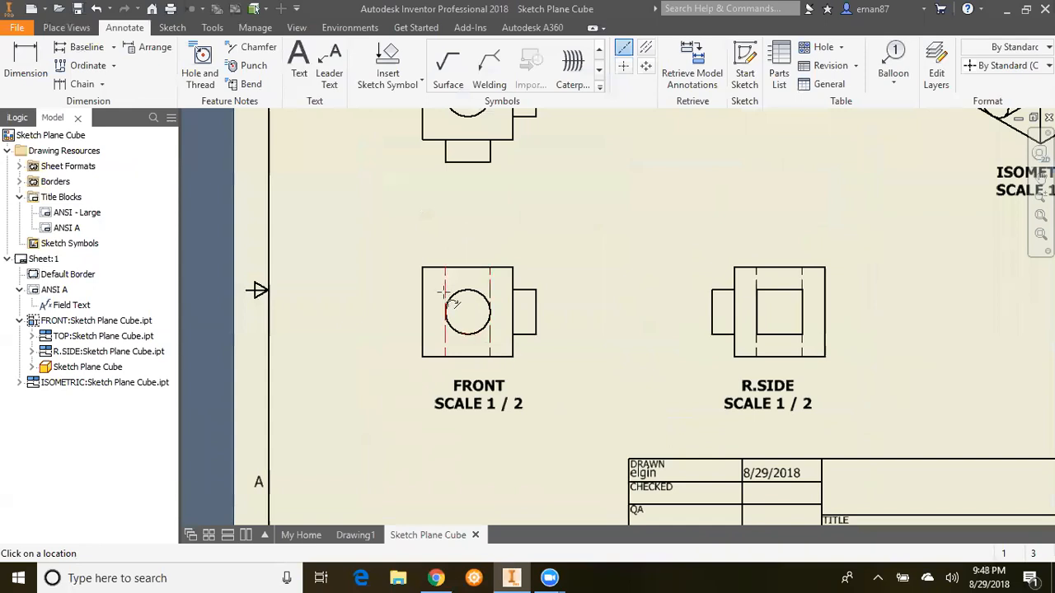
left_click(466, 266)
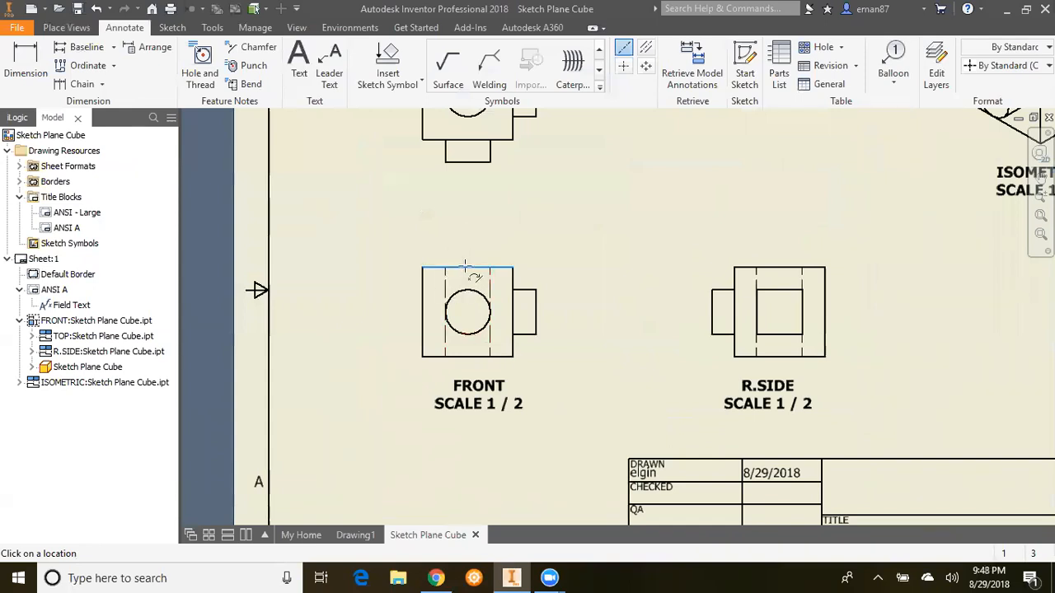
left_click(466, 356)
right_click(466, 355)
left_click(515, 358)
Step: Draw a vertical centerline through the right-side view between the midpoints of the cube's top and bottom edges
scroll(570, 330, "down", 2)
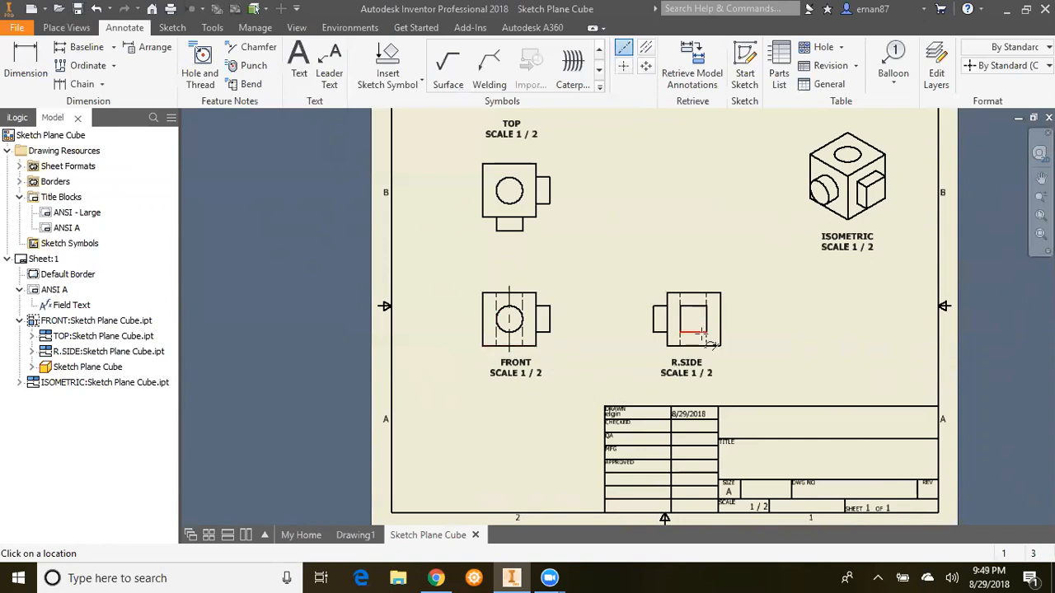
scroll(702, 347, "down", 2)
scroll(688, 326, "up", 5)
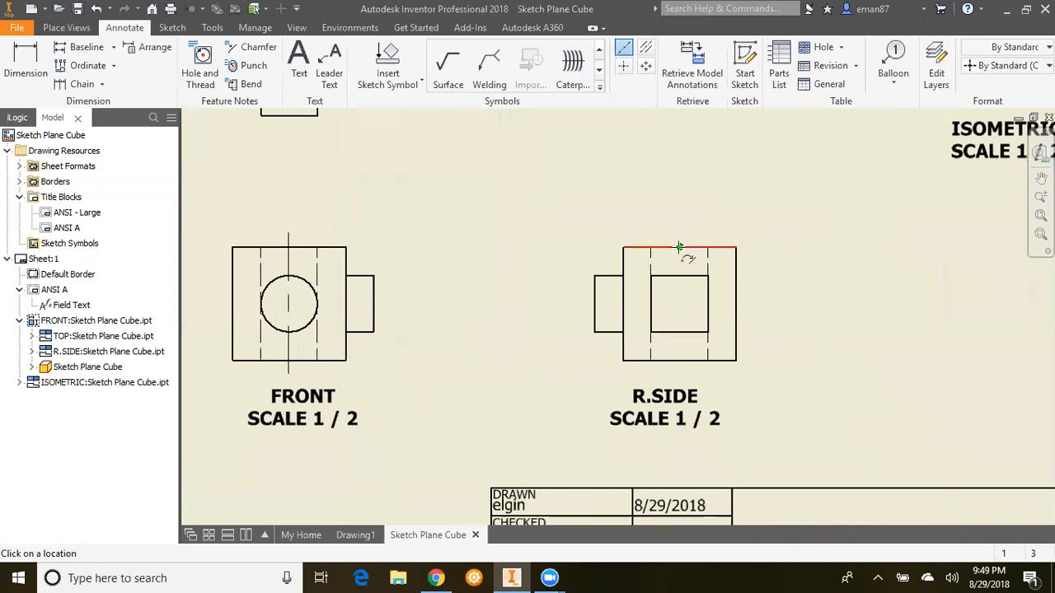
left_click(679, 247)
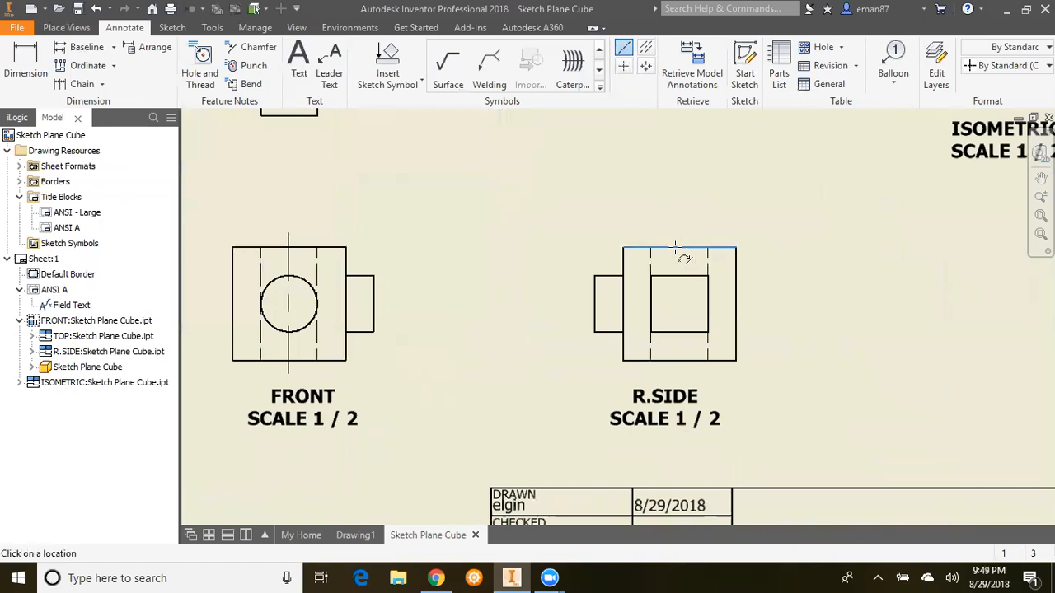
left_click(678, 360)
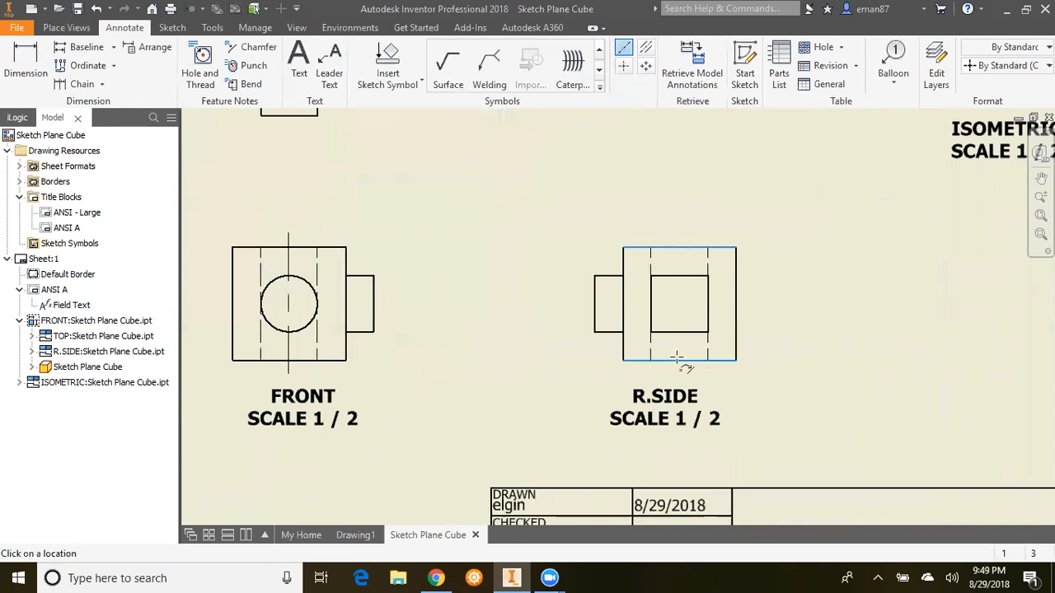
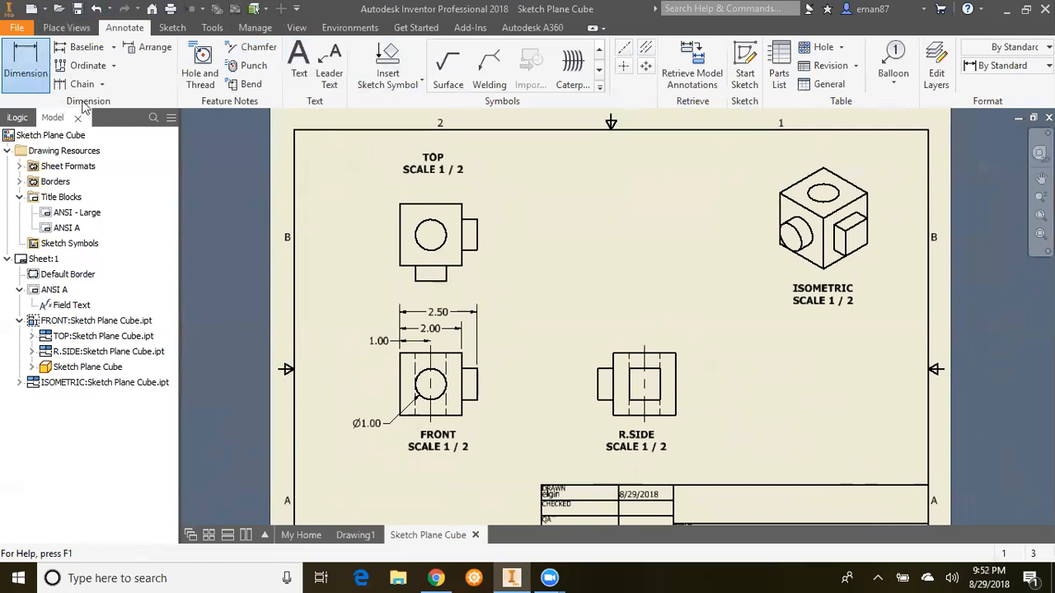
Step: Add vertical baseline dimensions beside the front view for the cube's right edge and the square boss, measured from the cube's bottom edge
left_click(85, 51)
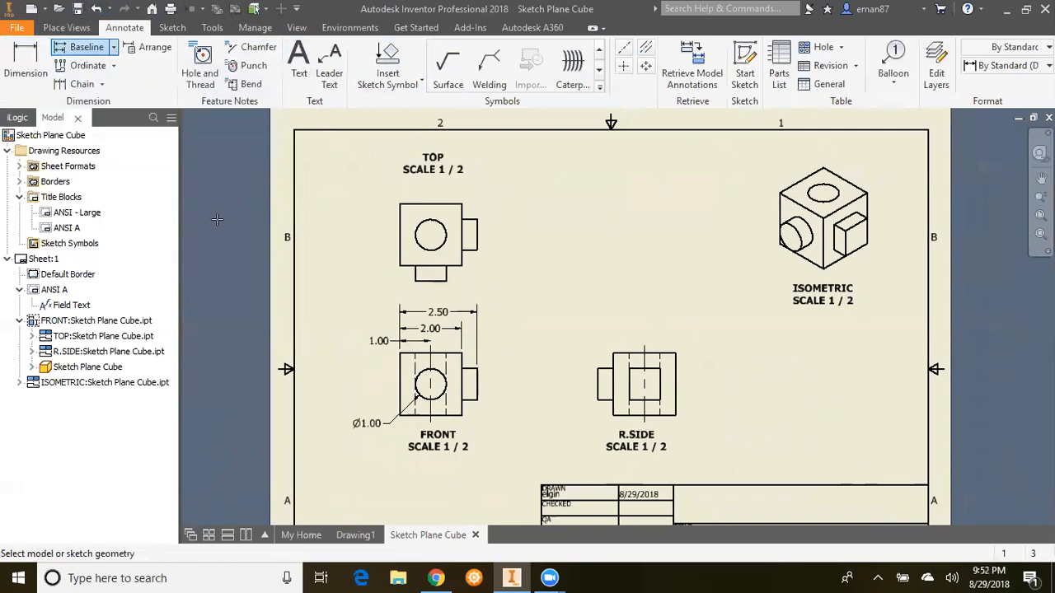
left_click_drag(452, 341, 485, 429)
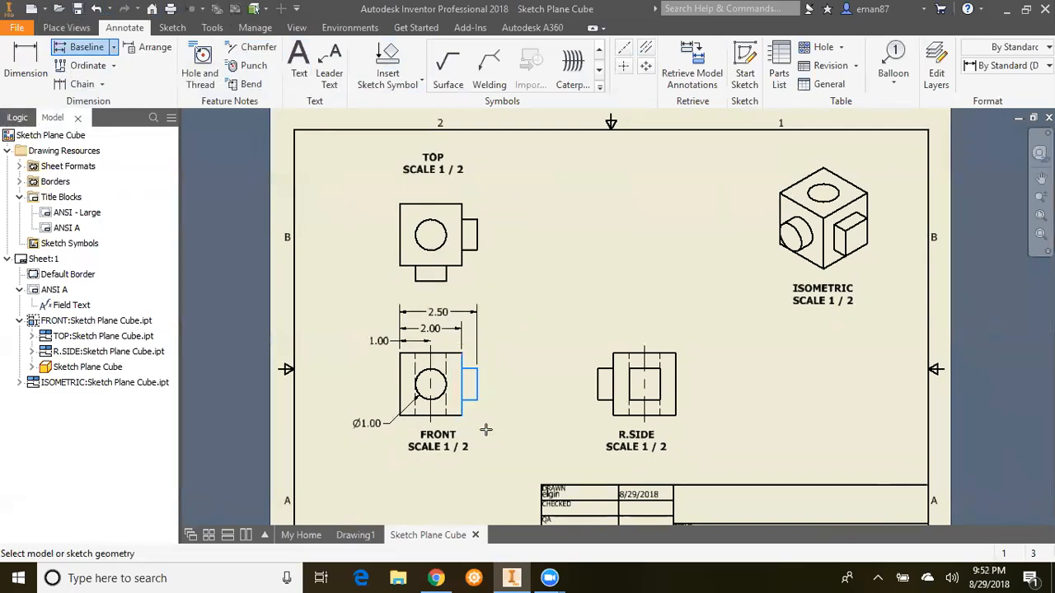
right_click(487, 385)
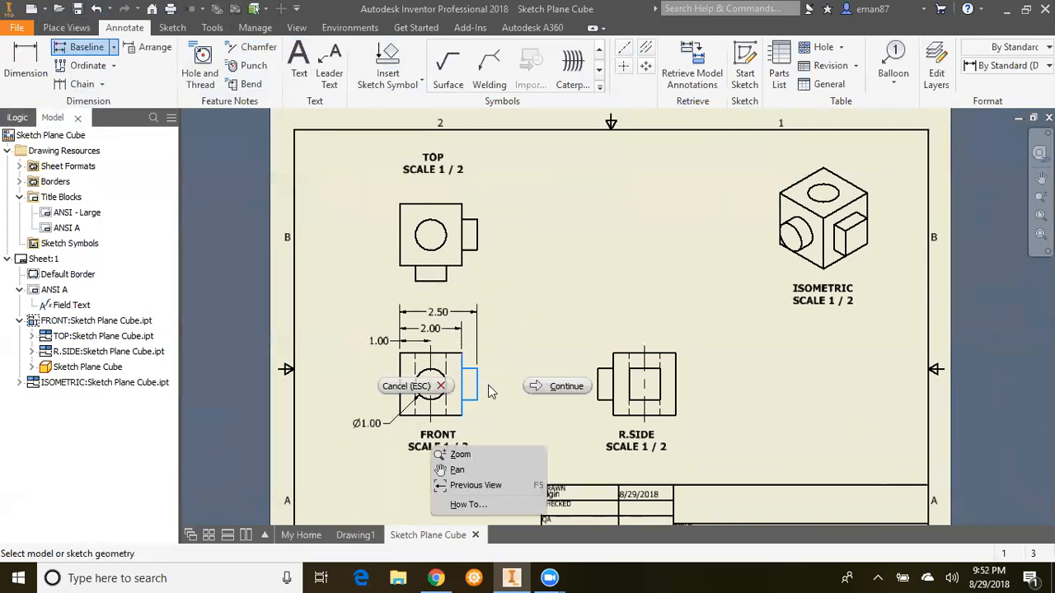
left_click(531, 387)
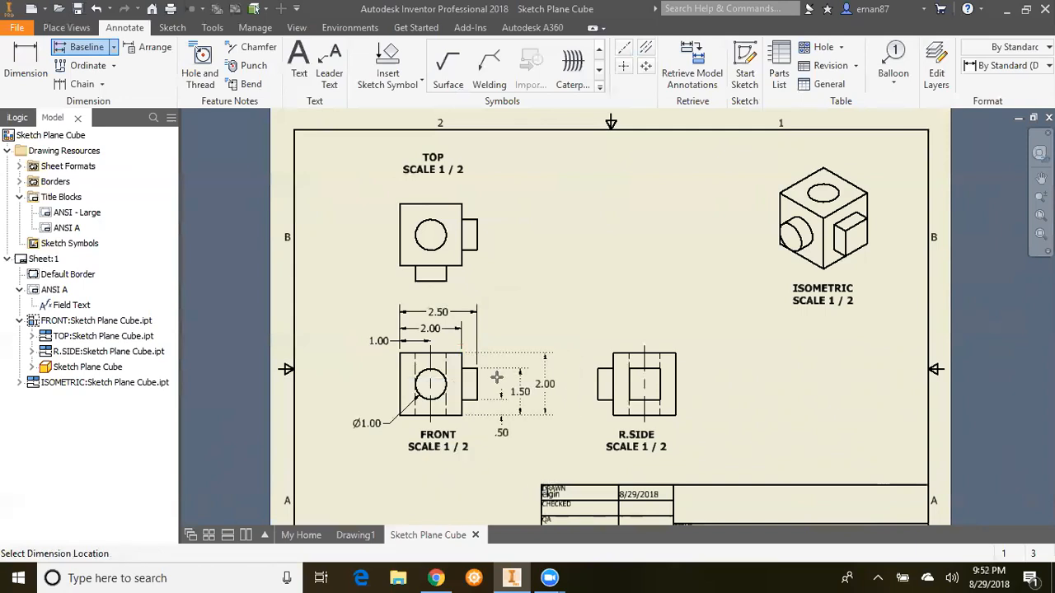
left_click(496, 377)
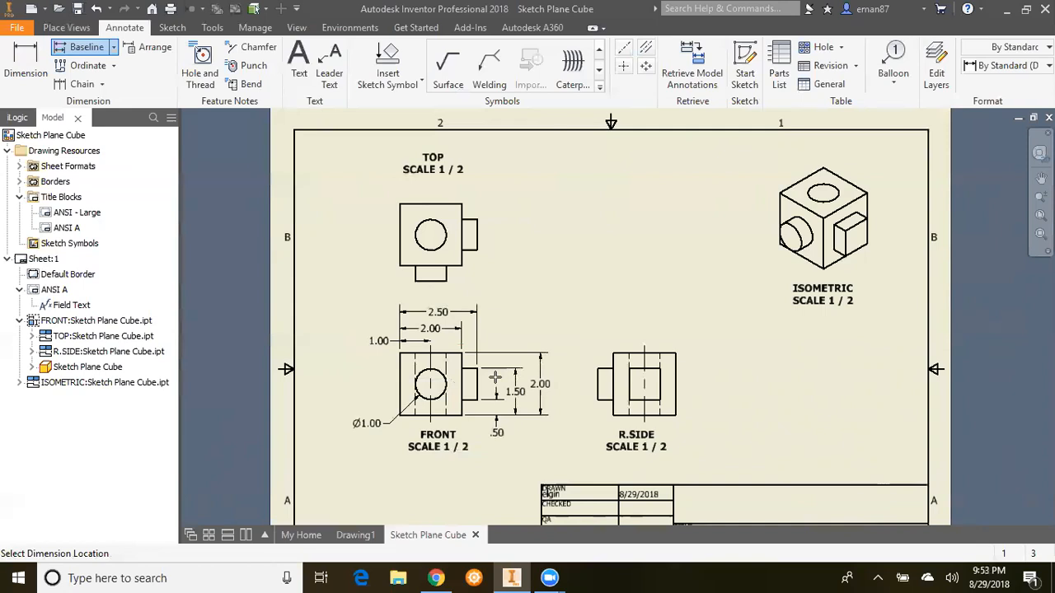
right_click(497, 379)
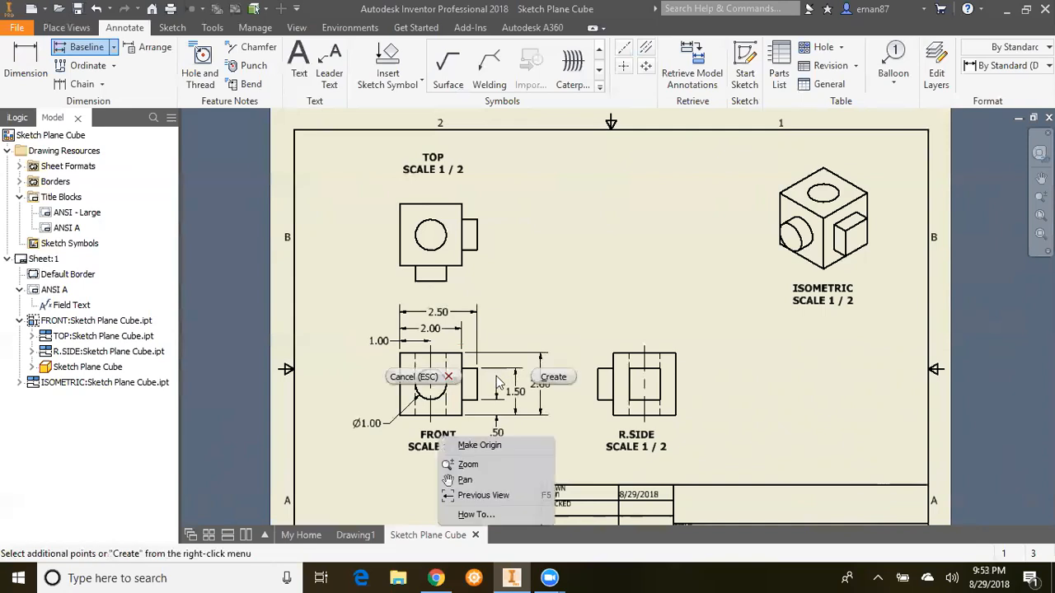
left_click(551, 377)
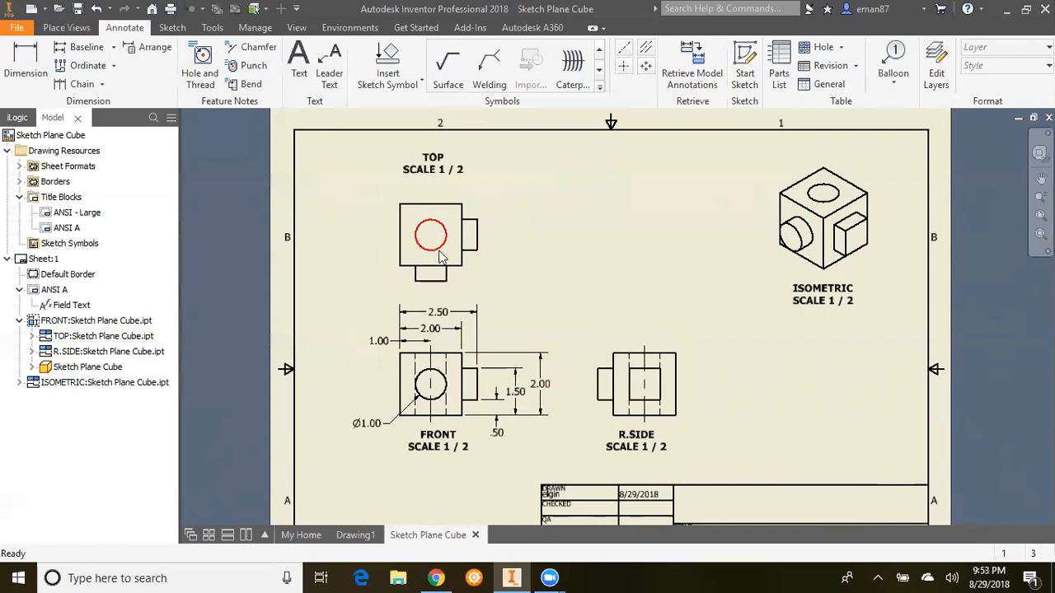
Step: Add a hole note to the circular hole in the top view, placed above and to the left of the cube
left_click(369, 424)
left_click(200, 50)
left_click(200, 50)
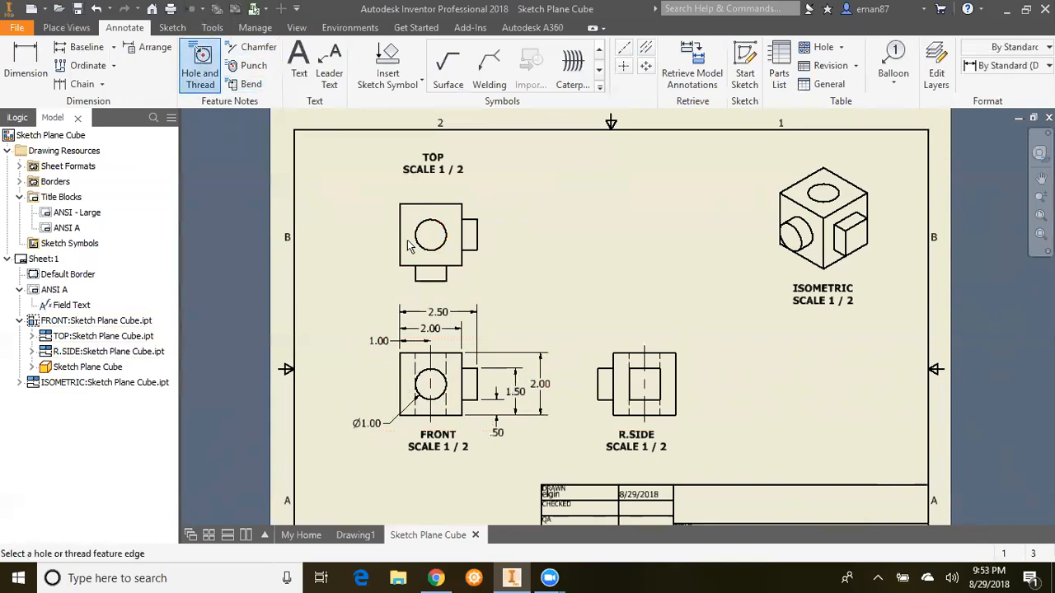
left_click(429, 220)
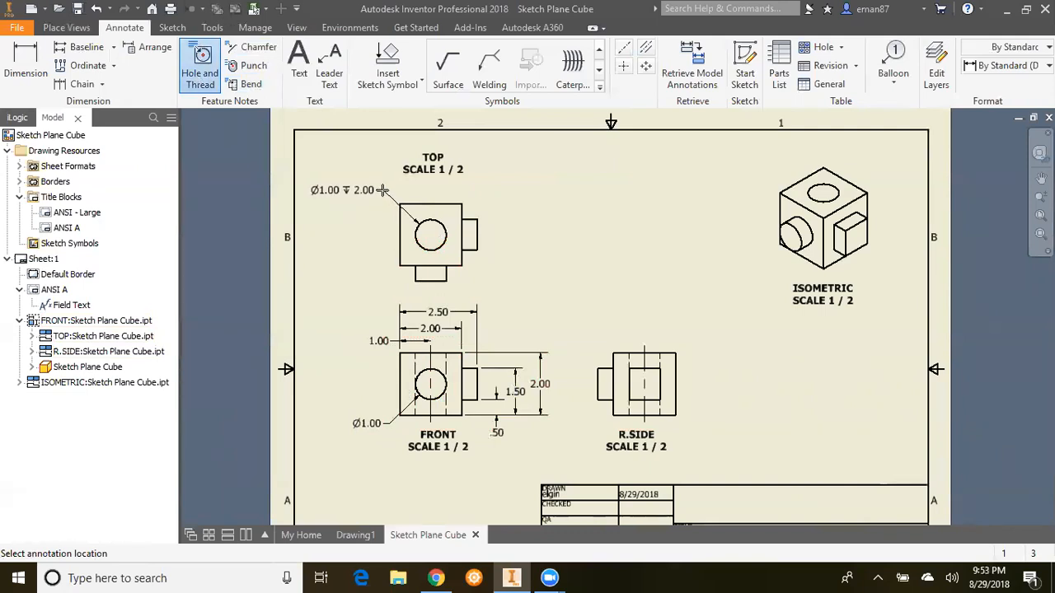
left_click(387, 188)
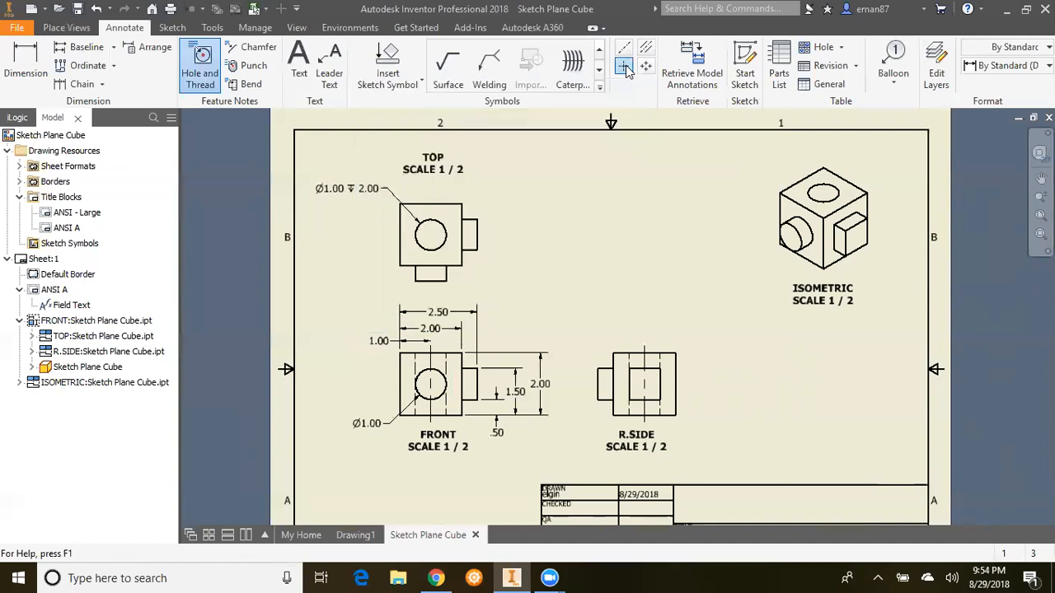
Step: Add a center mark to the top view's hole and dimension the vertical distance from its center to the cube's upper edge
left_click(624, 67)
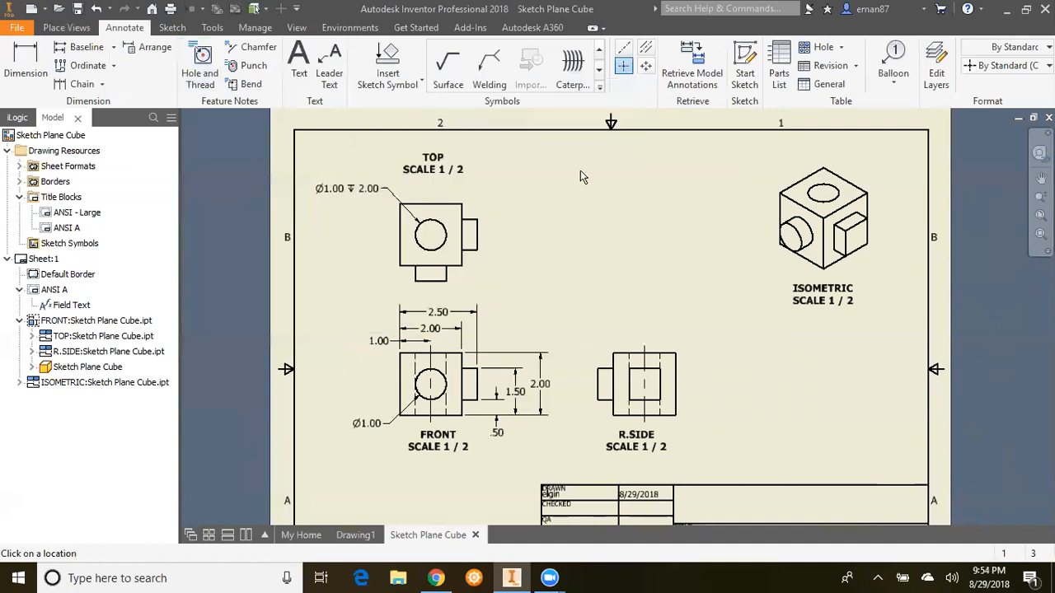
left_click(430, 236)
left_click(29, 63)
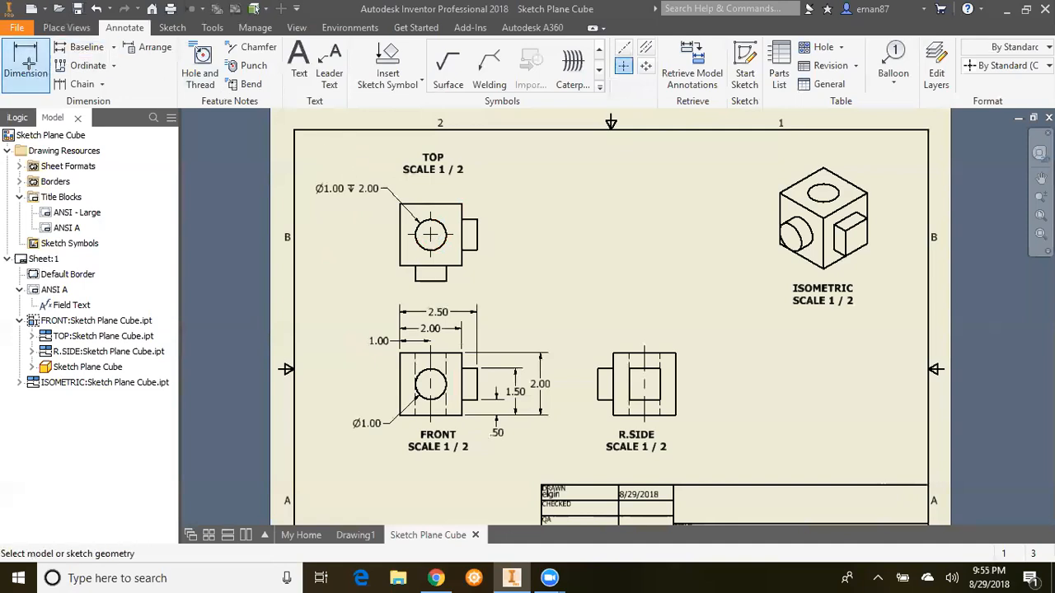
left_click(430, 235)
left_click(463, 212)
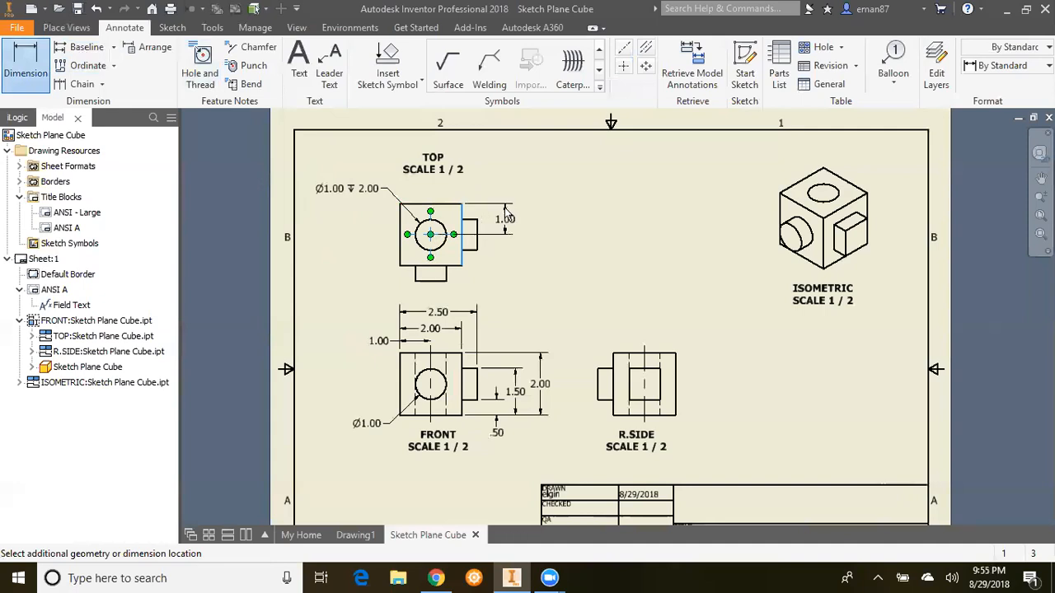
left_click(501, 216)
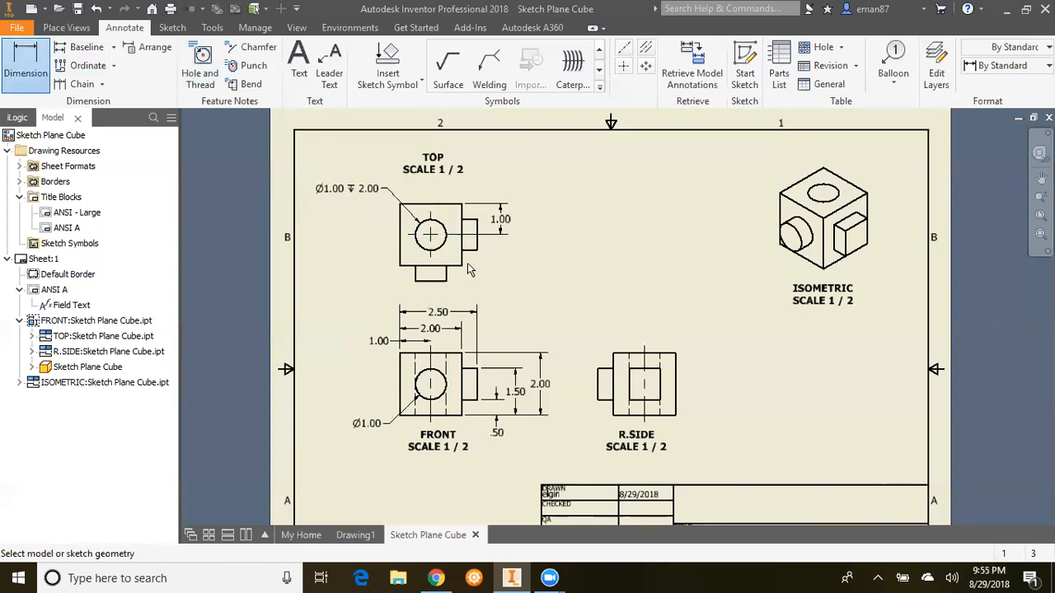
Step: Dimension the horizontal distance from the top view's hole center to the cube's right edge, and raise the TOP label clear of it
left_click(433, 238)
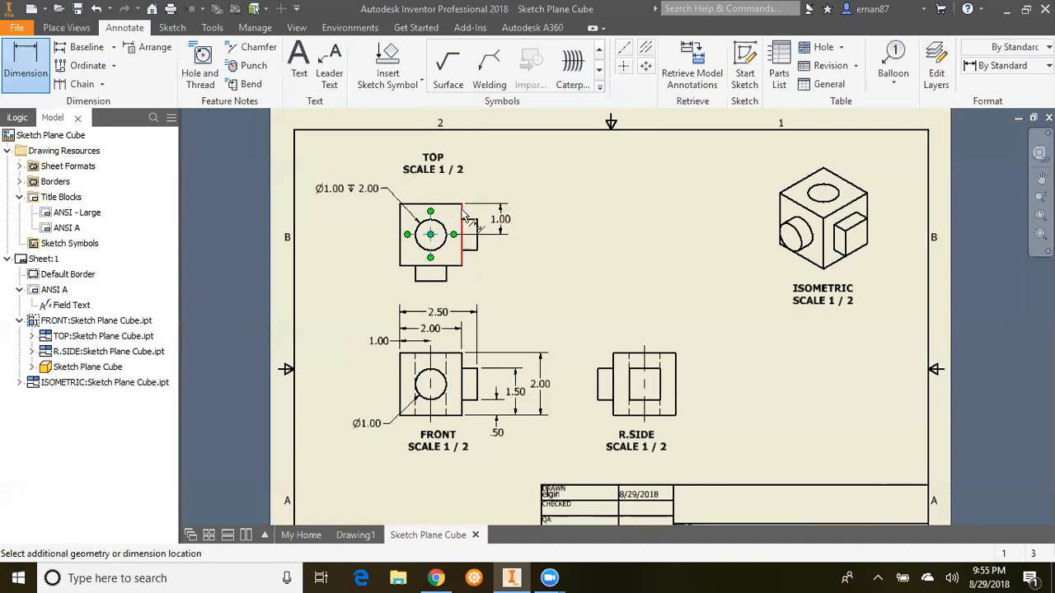
left_click(462, 204)
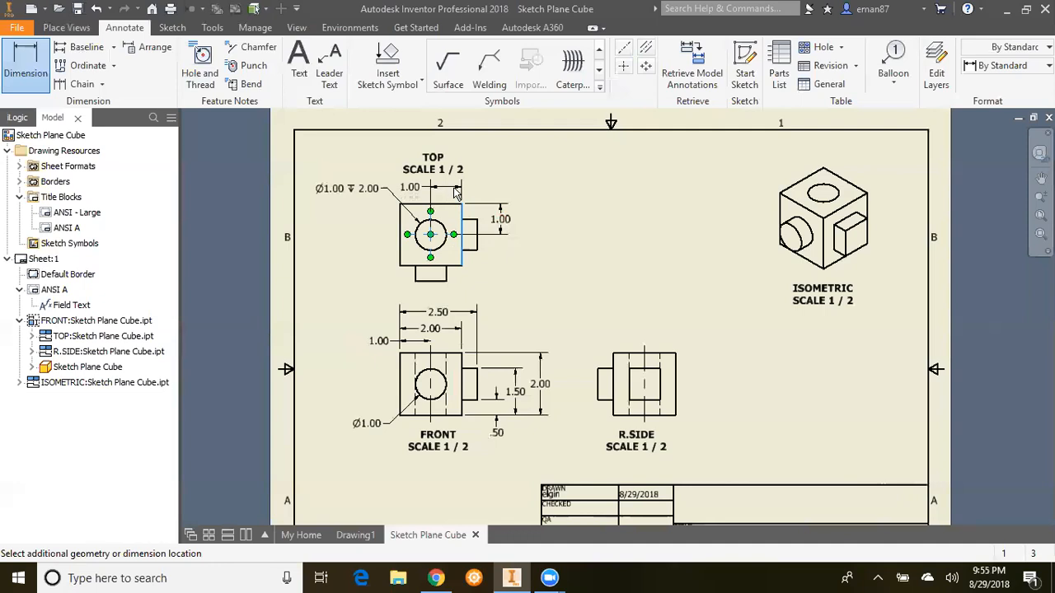
left_click(458, 191)
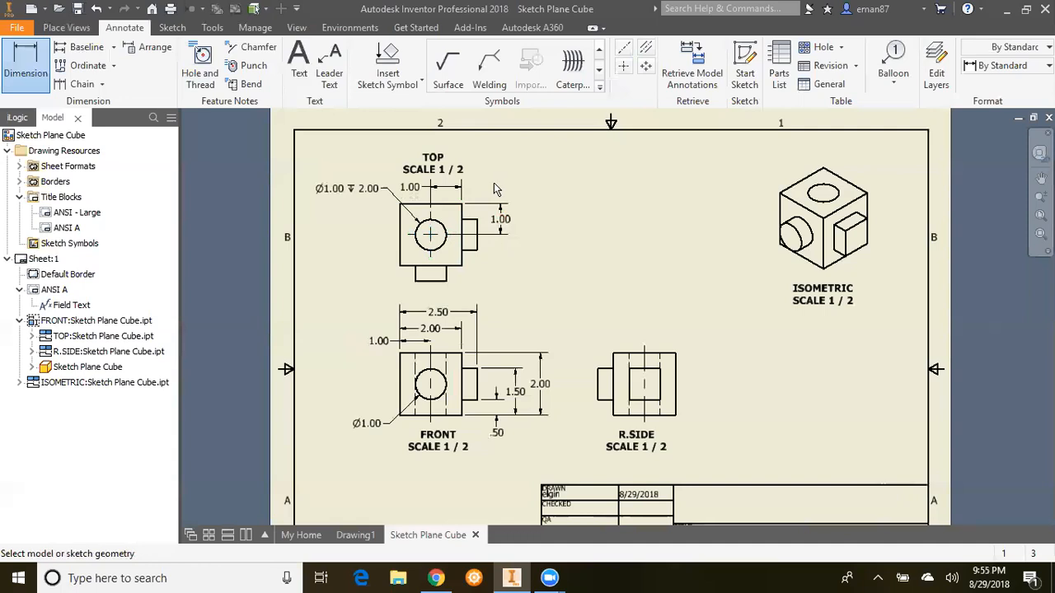
key("Escape")
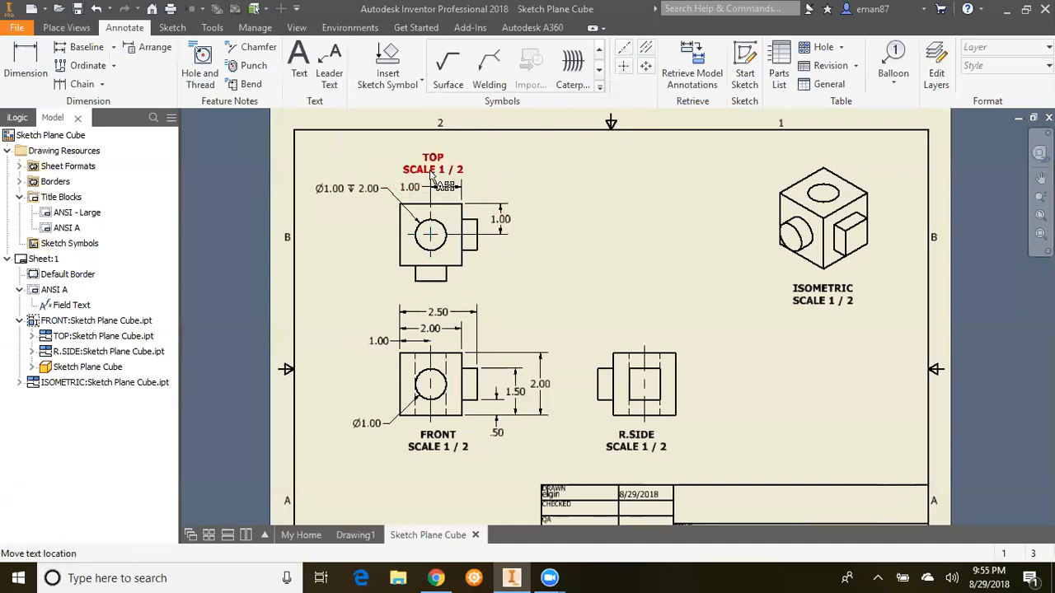
left_click_drag(430, 170, 429, 157)
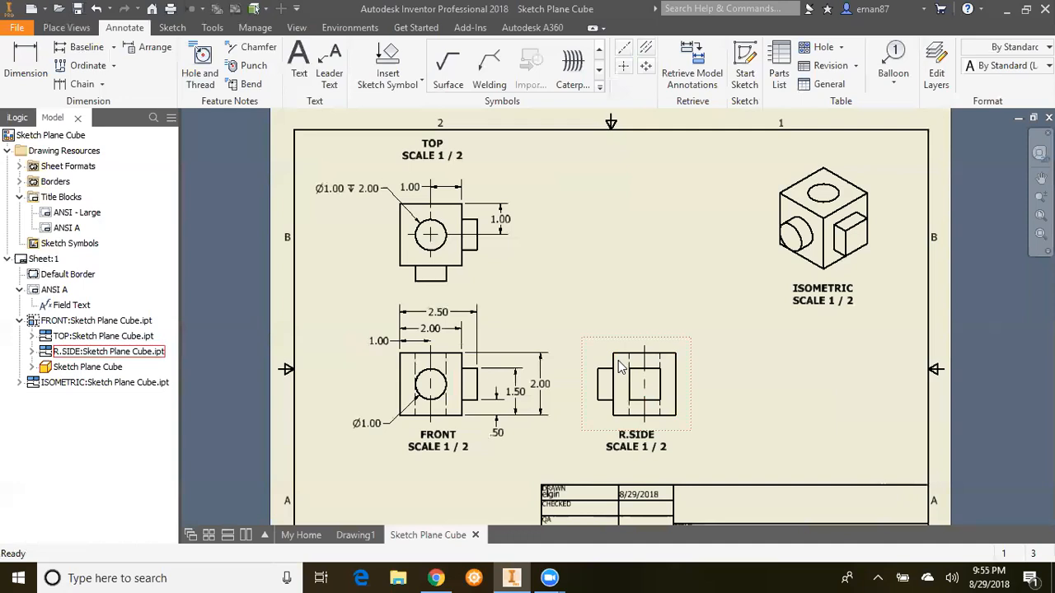
Step: Dimension the overall width of the right-side view, from the cylindrical boss's outer end to the cube's far edge
left_click(25, 62)
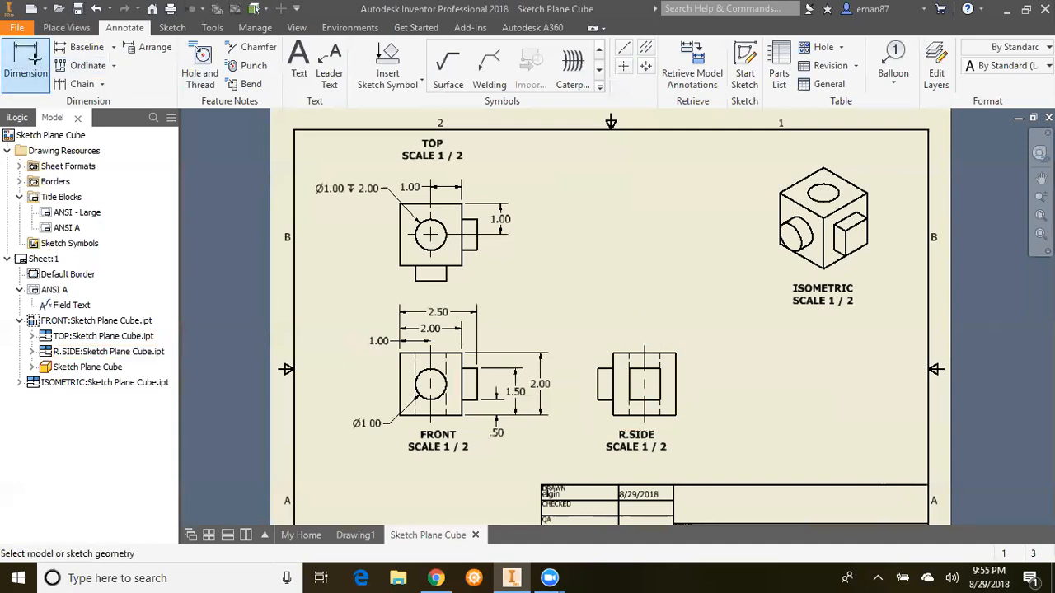
left_click(603, 370)
left_click(675, 362)
left_click(654, 312)
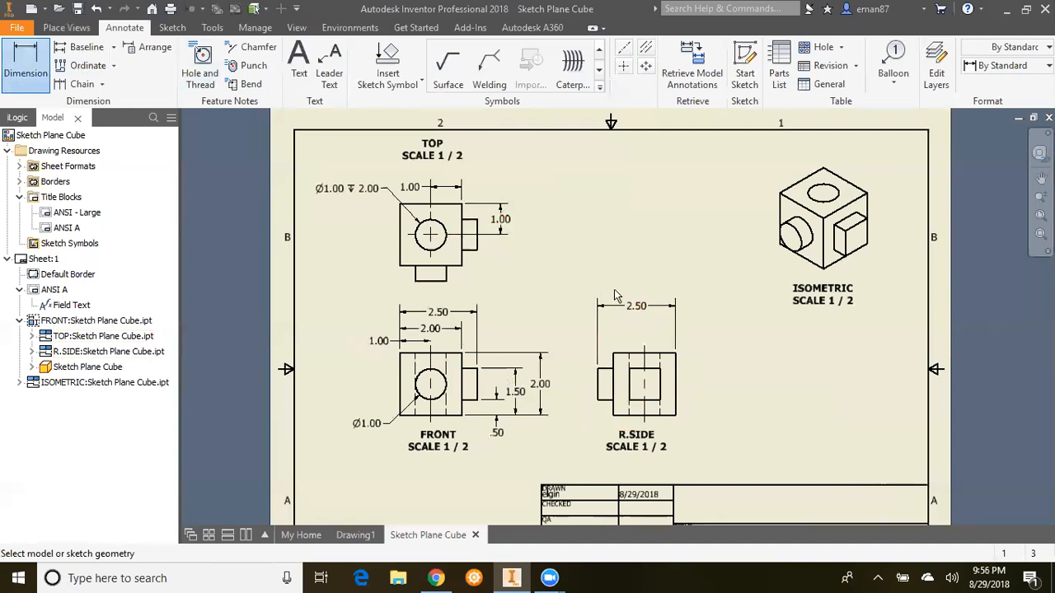
Step: In the right-side view, add horizontal dimensions from the cylindrical boss's outer end to the far and near sides of the square boss
left_click(599, 370)
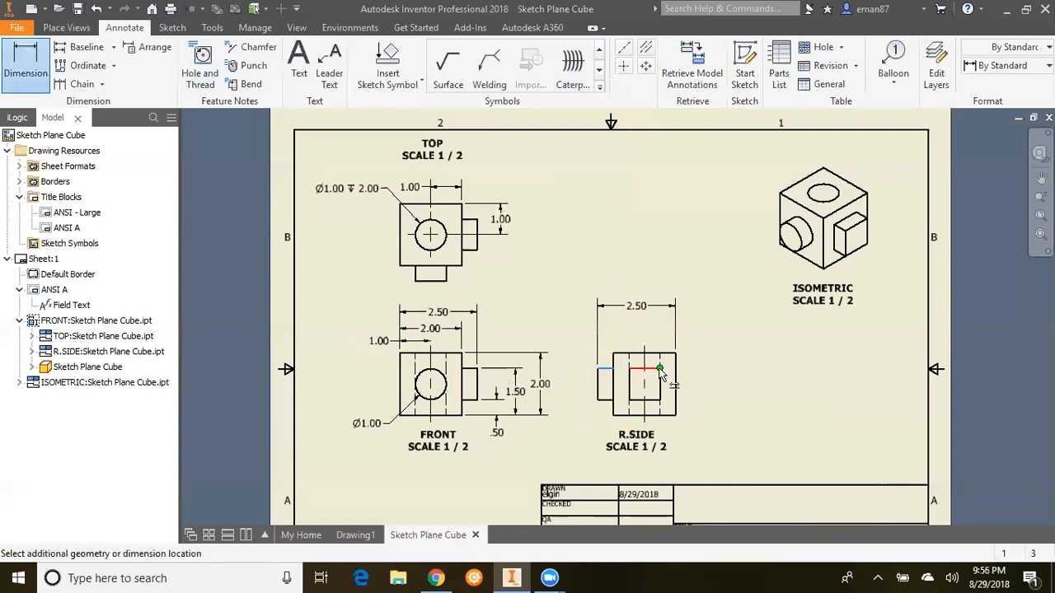
left_click(658, 367)
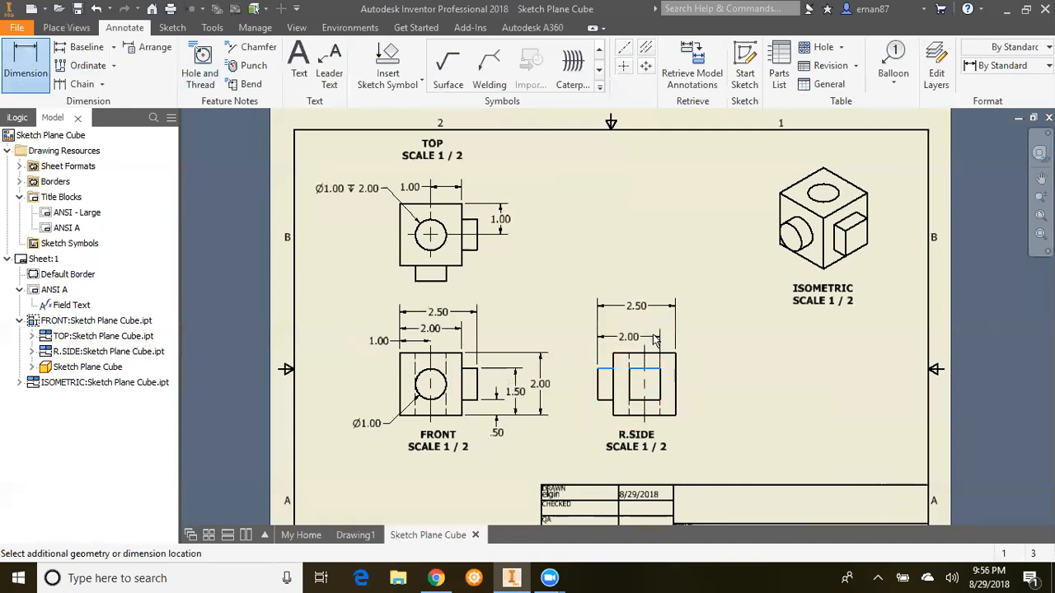
left_click(655, 330)
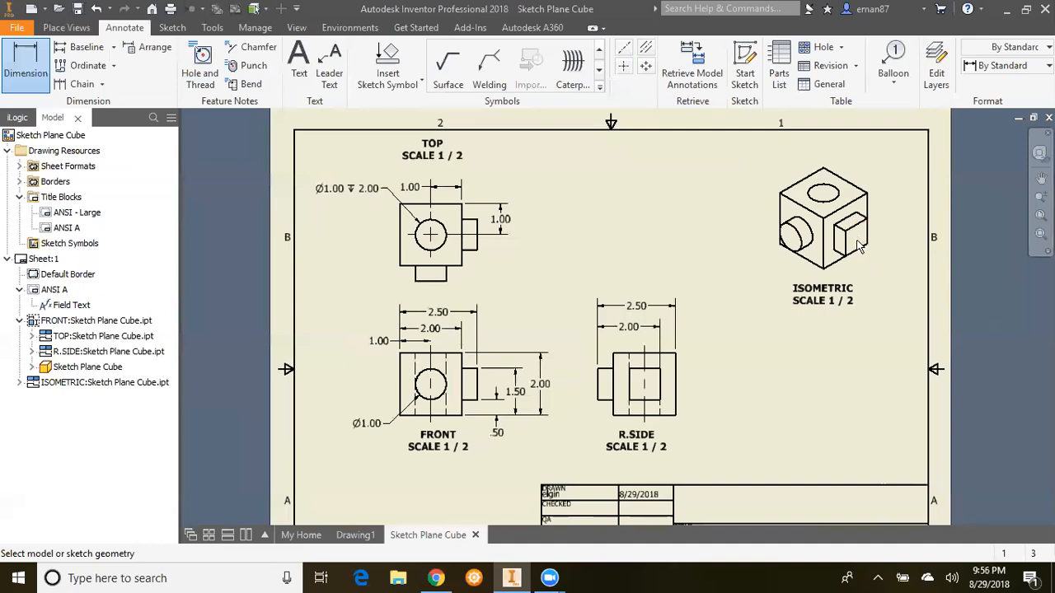
left_click(599, 379)
left_click(629, 355)
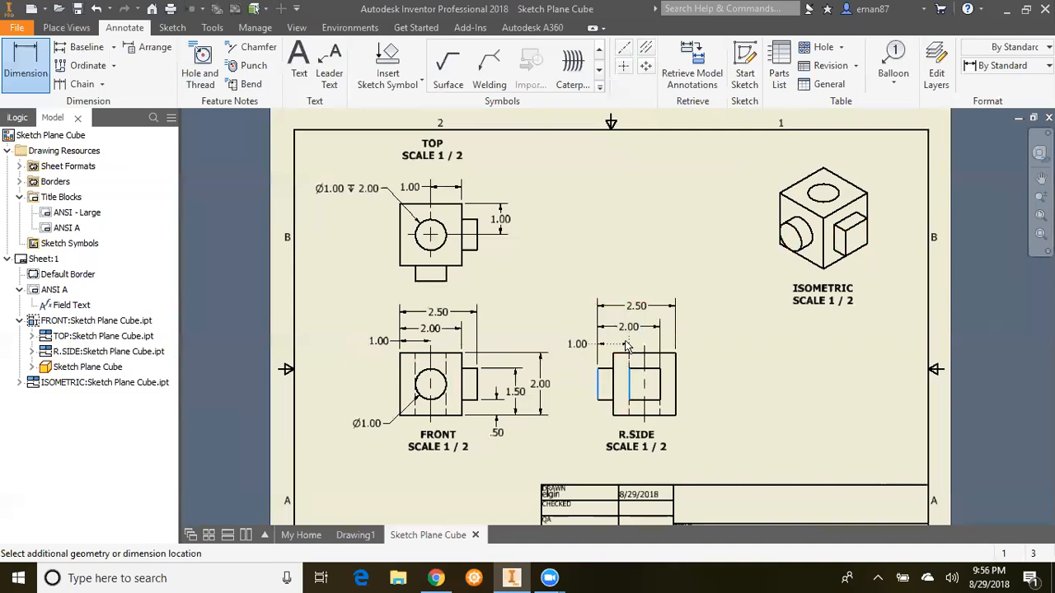
left_click(626, 346)
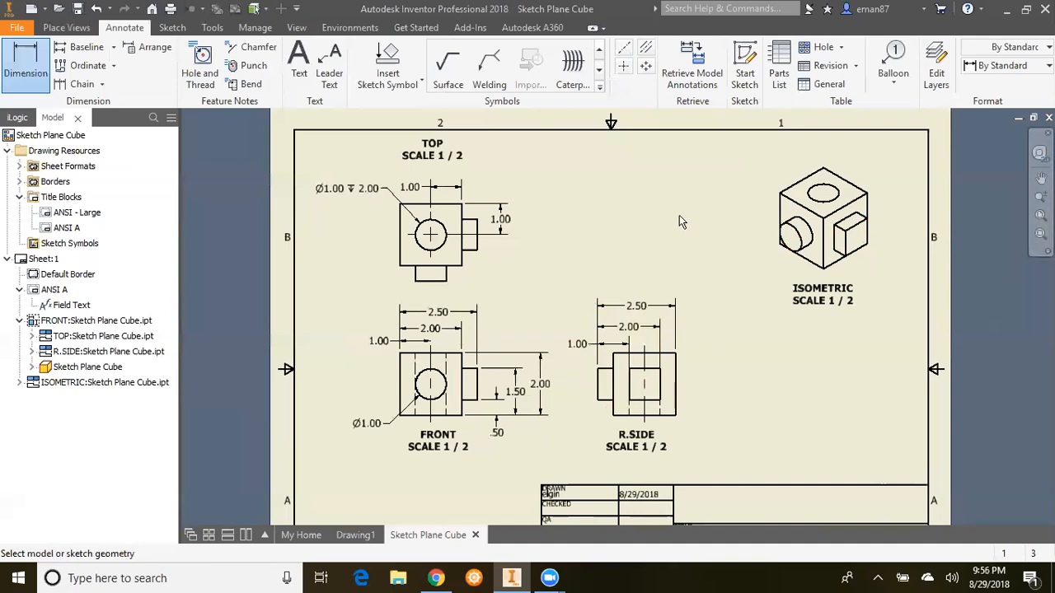
Step: Start a text note with its text box spanning the TITLE field of the title block
scroll(679, 215, "up", 3)
middle_click_drag(674, 217, 518, 215)
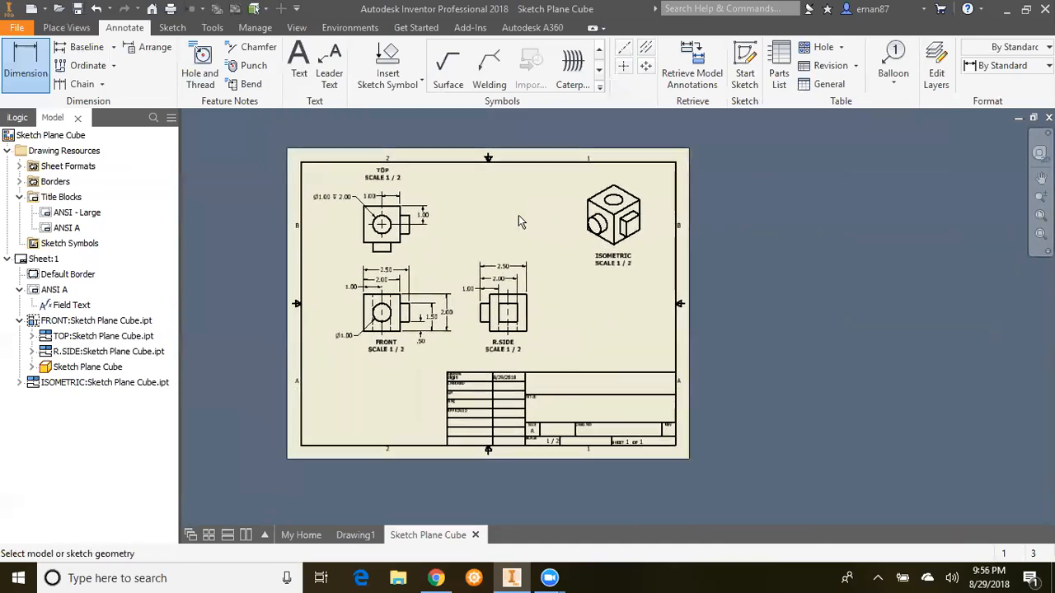
scroll(568, 404, "down", 2)
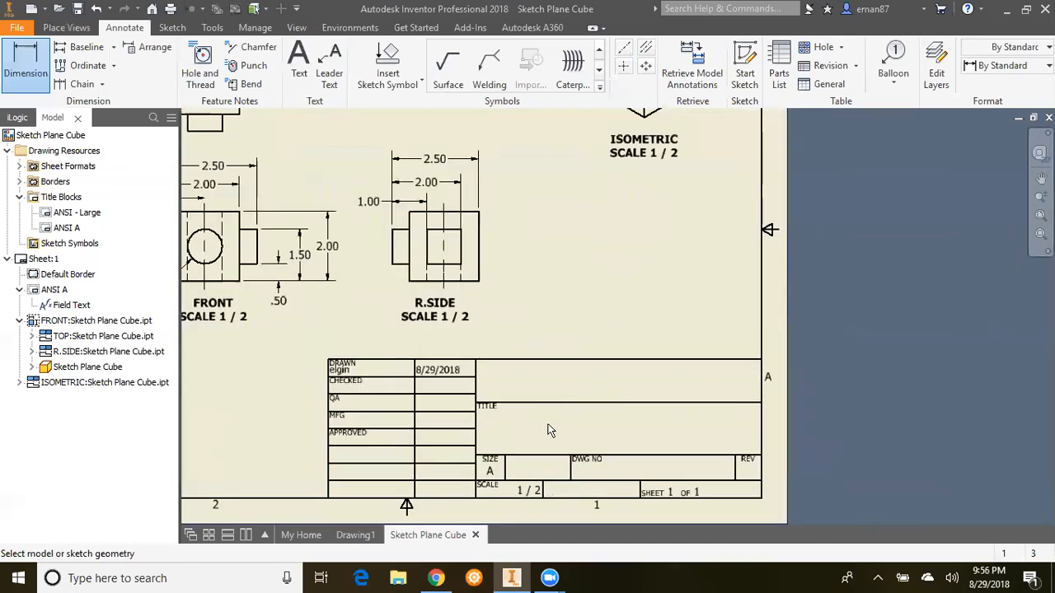
scroll(549, 429, "down", 2)
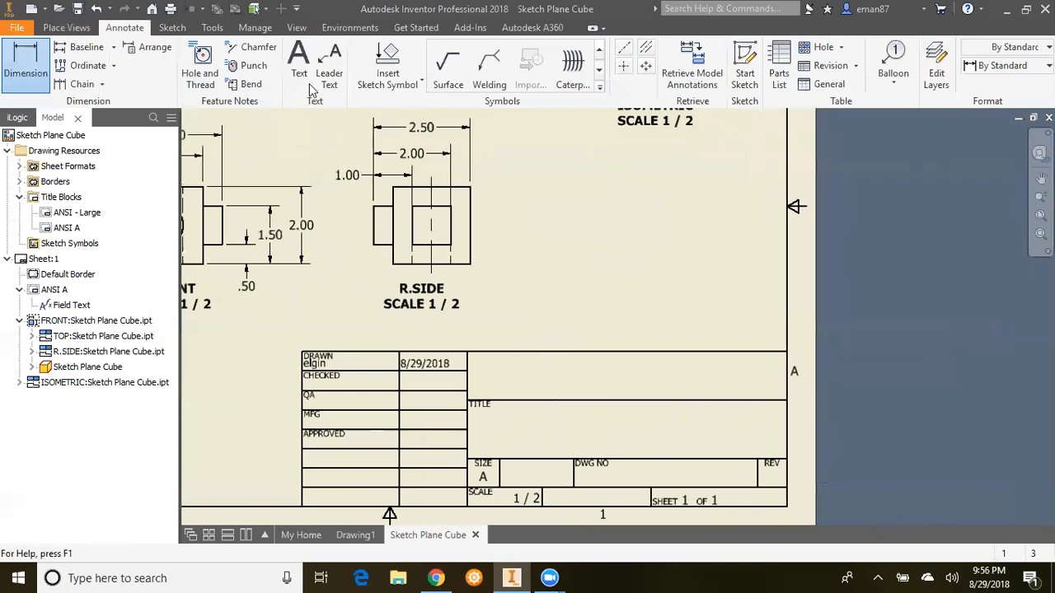
left_click(295, 64)
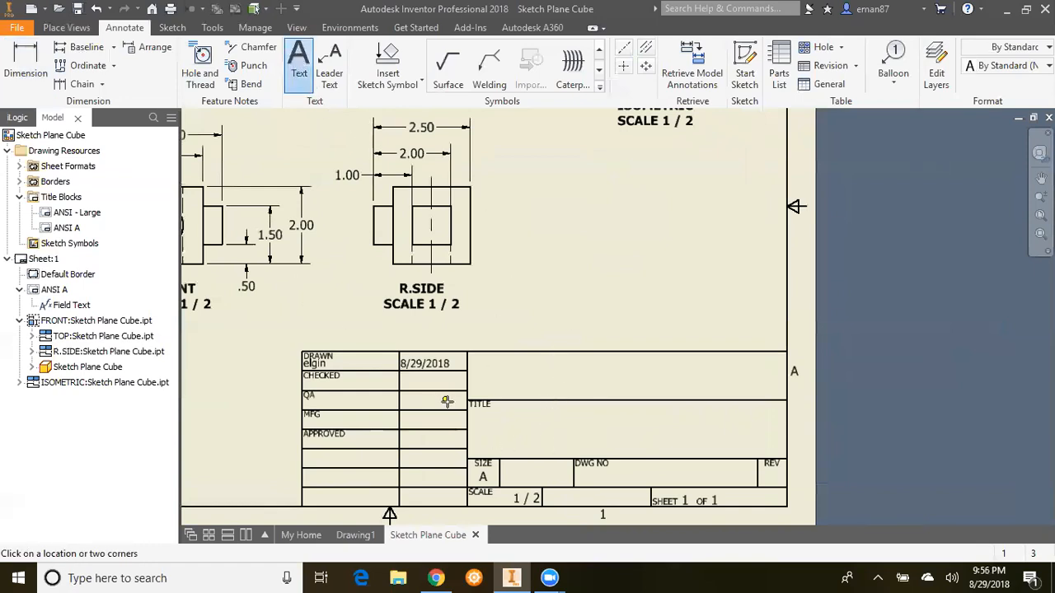
mouse_move(487, 402)
left_mouse_down()
mouse_move(664, 455)
mouse_move(777, 456)
left_mouse_up()
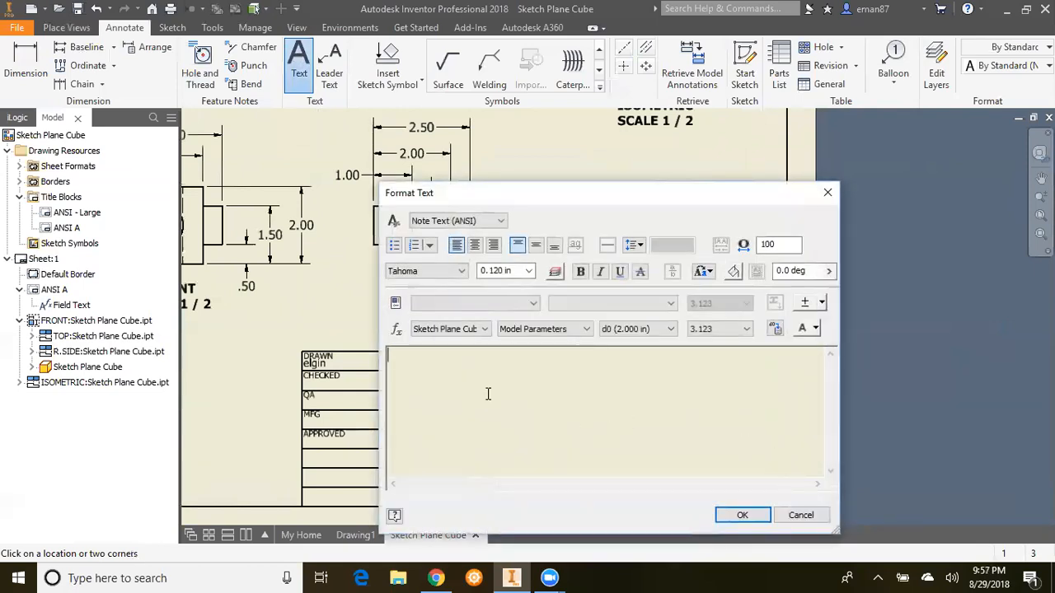
Step: Set the note's parameter precision to 4.1234 and turn on bold text
left_click(747, 329)
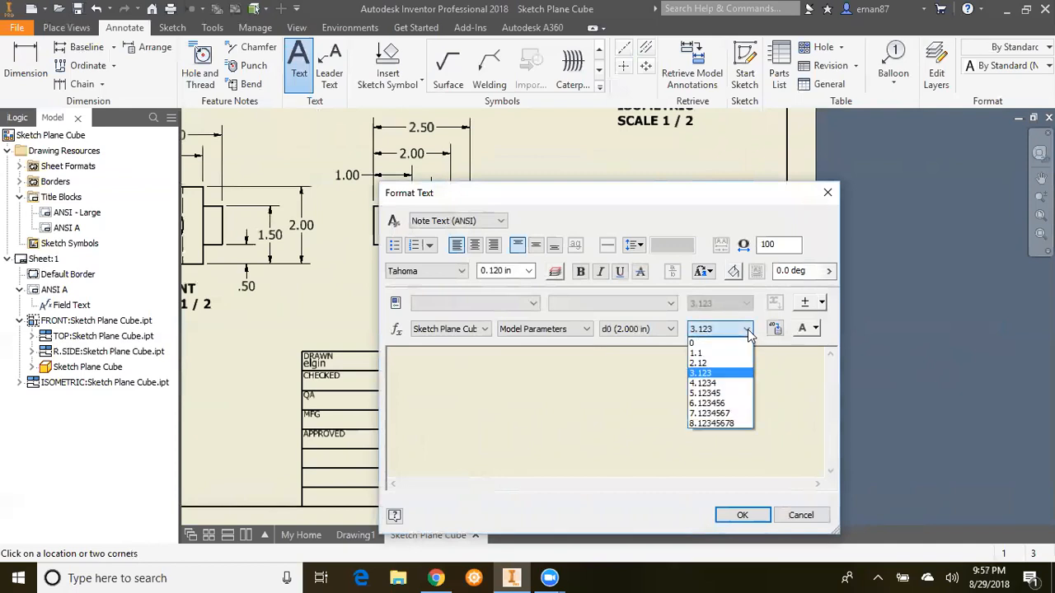
left_click(709, 384)
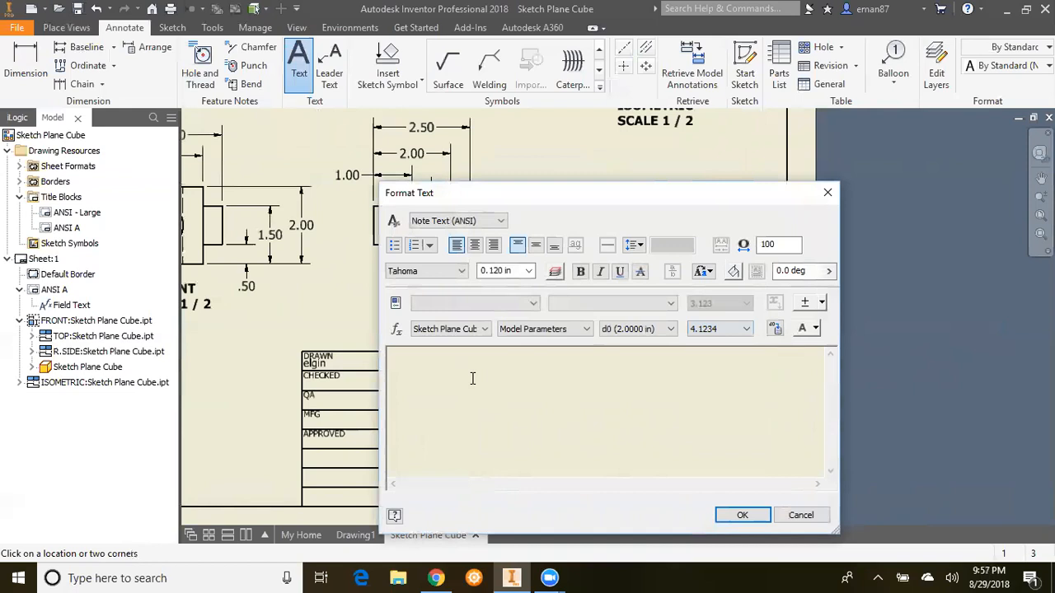
left_click(580, 271)
Step: Enter SKETCH PLANE CUBE as the bold note text in the title block's TITLE field and finish the Text command
left_click(490, 352)
type("S")
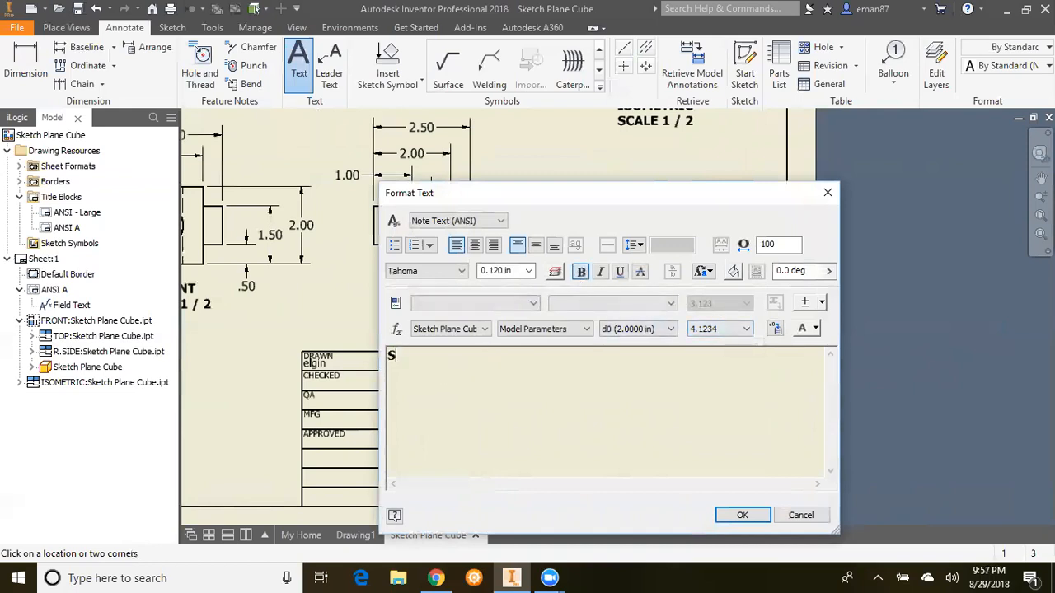
type("KETCH O")
type("L")
key("BackSpace")
key("BackSpace")
type("PLANE ")
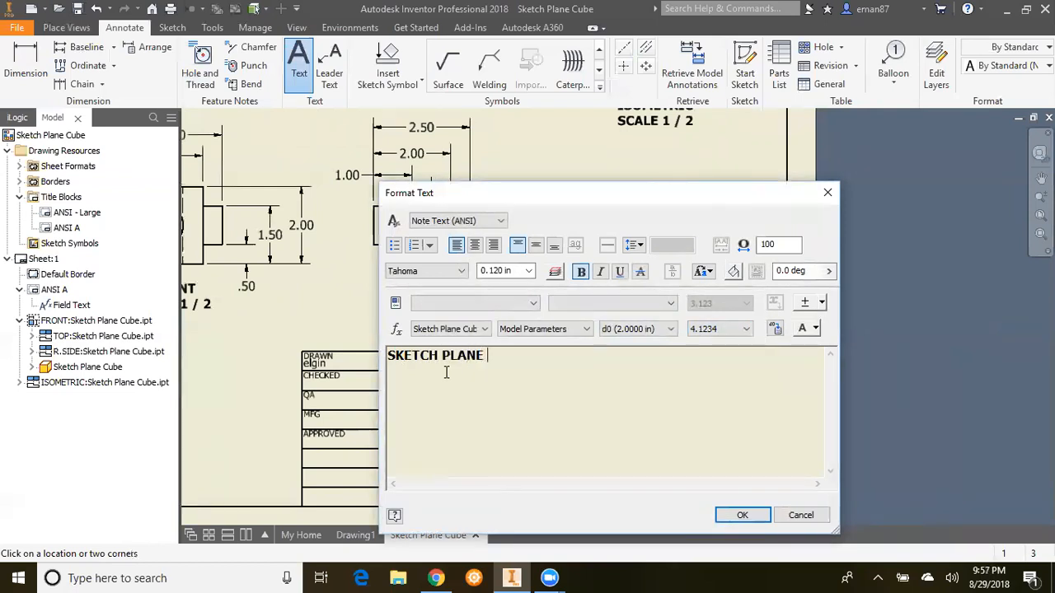
type("CUBE")
left_click(742, 514)
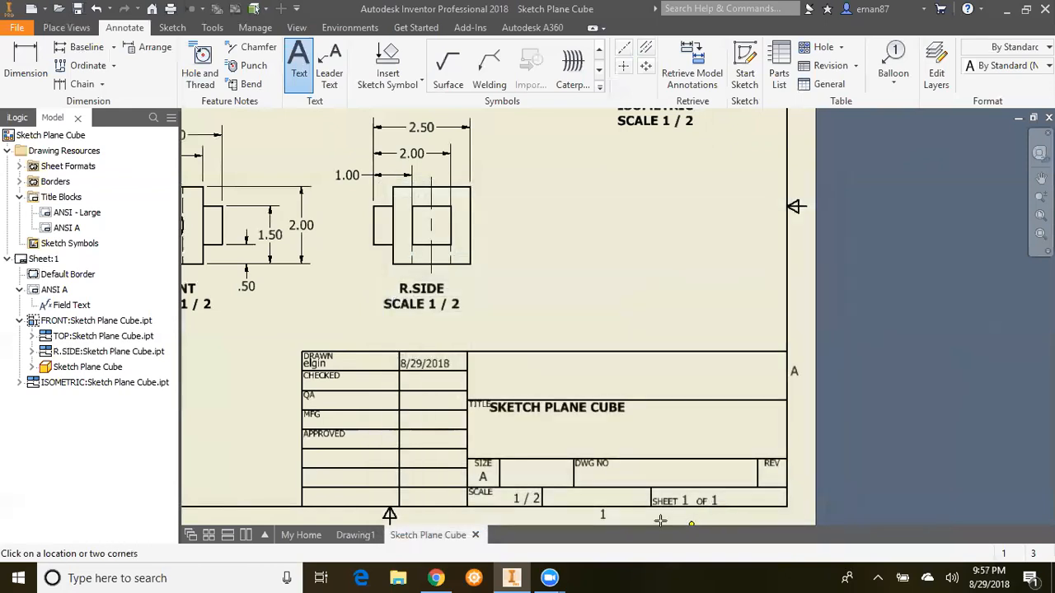
scroll(599, 402, "up", 3)
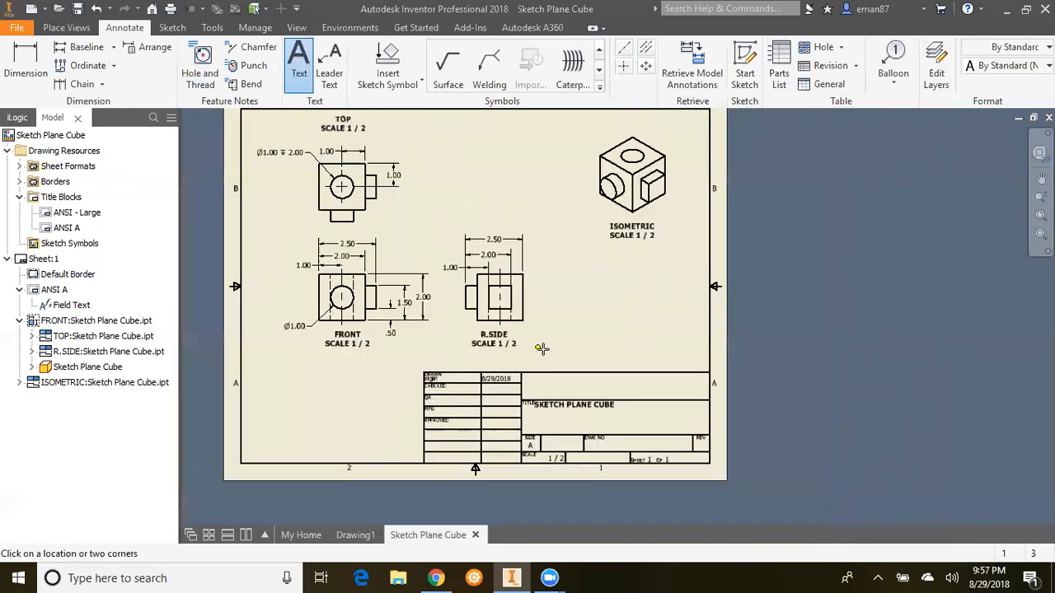
key("Escape")
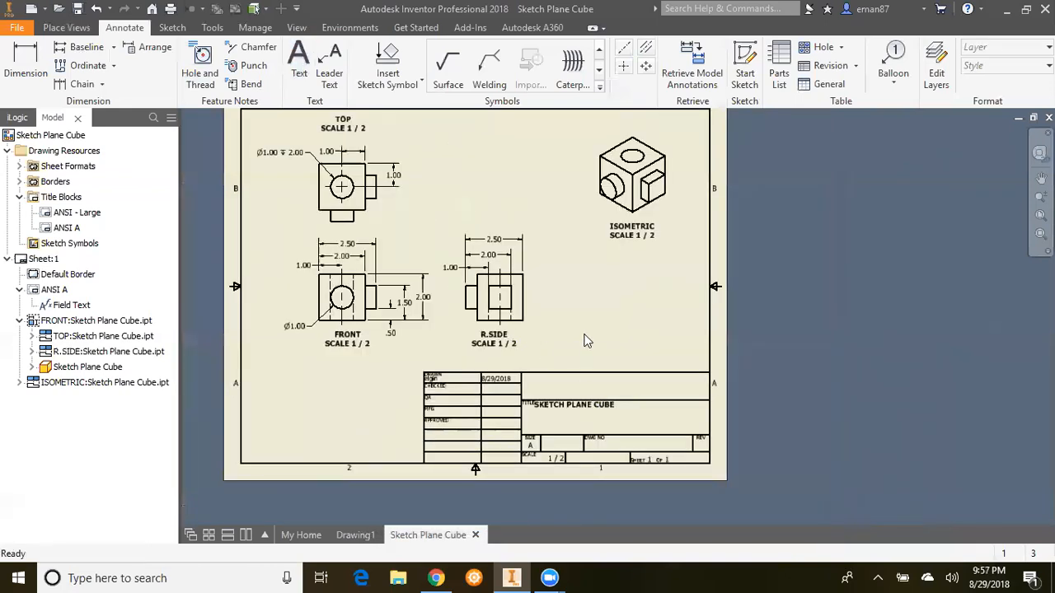
Step: Review the whole sheet, checking the dimensions and labels of the top, front, right-side and isometric views and the title block
scroll(626, 371, "down", 1)
scroll(622, 369, "up", 2)
scroll(622, 369, "down", 3)
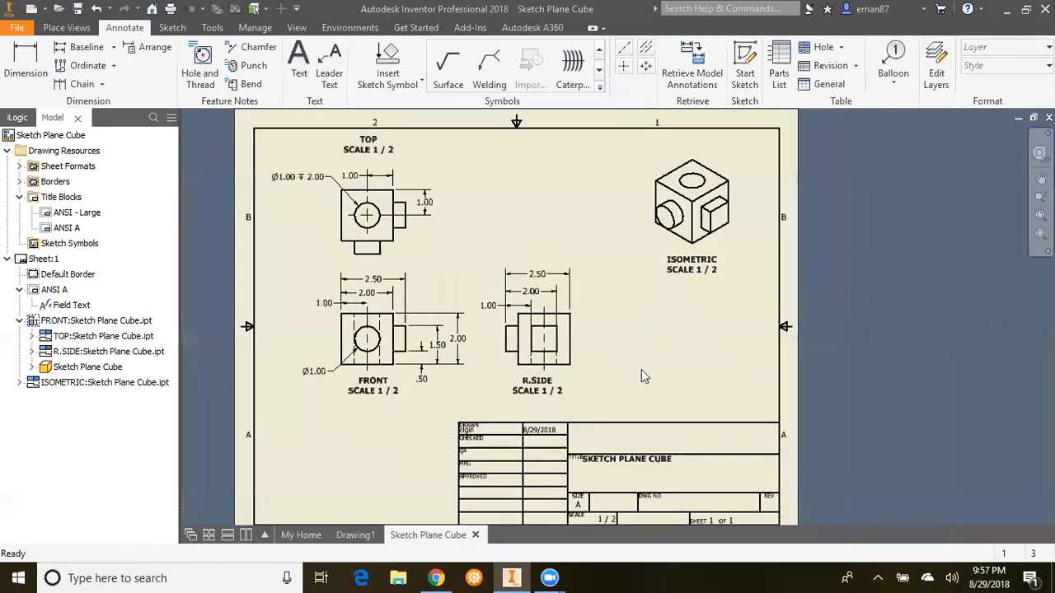
scroll(622, 352, "up", 3)
mouse_move(622, 352)
middle_mouse_down()
mouse_move(363, 266)
mouse_move(683, 368)
mouse_move(555, 297)
mouse_move(641, 346)
mouse_move(555, 334)
mouse_move(582, 345)
mouse_move(550, 362)
mouse_move(632, 345)
mouse_move(478, 285)
mouse_move(553, 356)
mouse_move(613, 351)
mouse_move(508, 300)
mouse_move(742, 431)
mouse_move(666, 264)
mouse_move(494, 309)
middle_mouse_up()
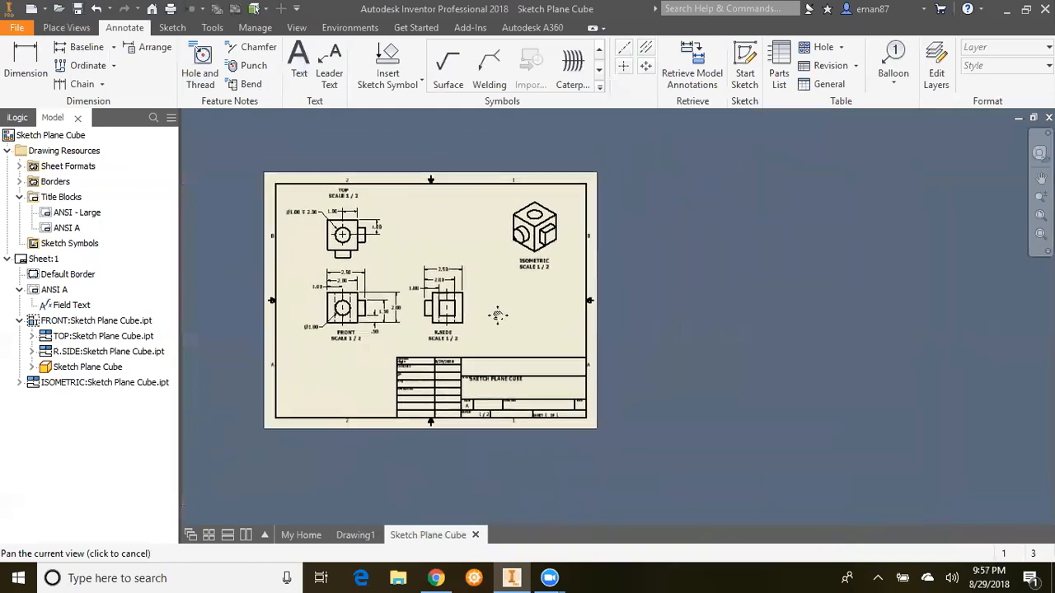
scroll(405, 307, "down", 2)
scroll(410, 303, "up", 3)
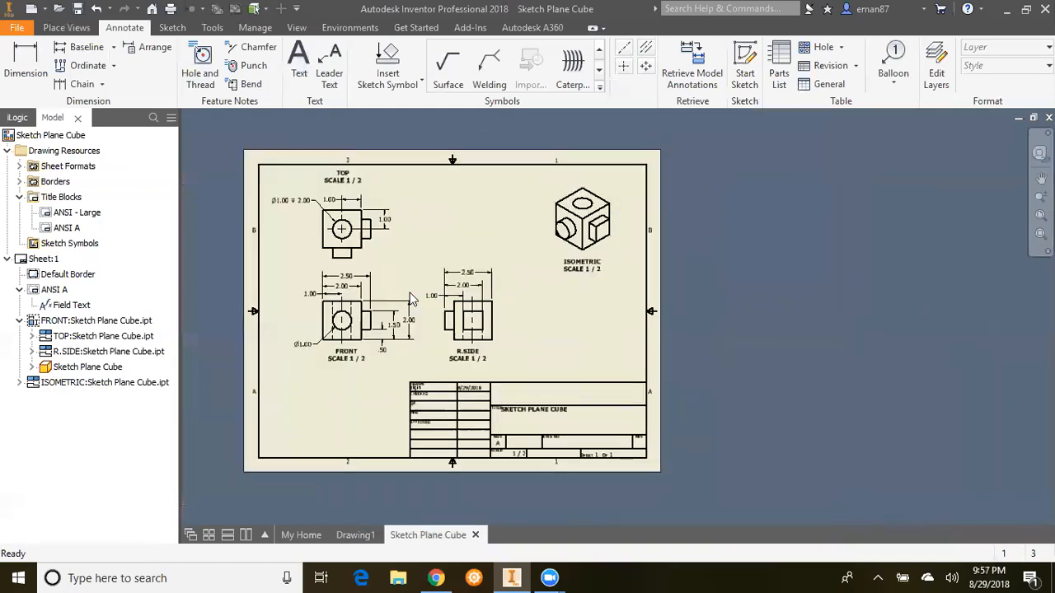
scroll(412, 300, "up", 3)
middle_click_drag(411, 293, 440, 300)
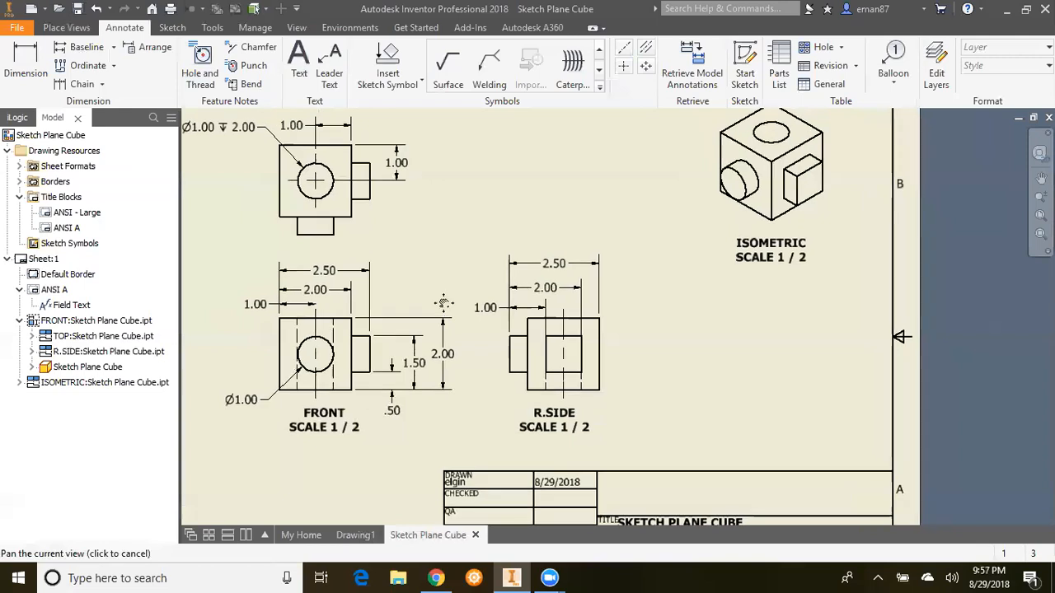
scroll(441, 299, "down", 3)
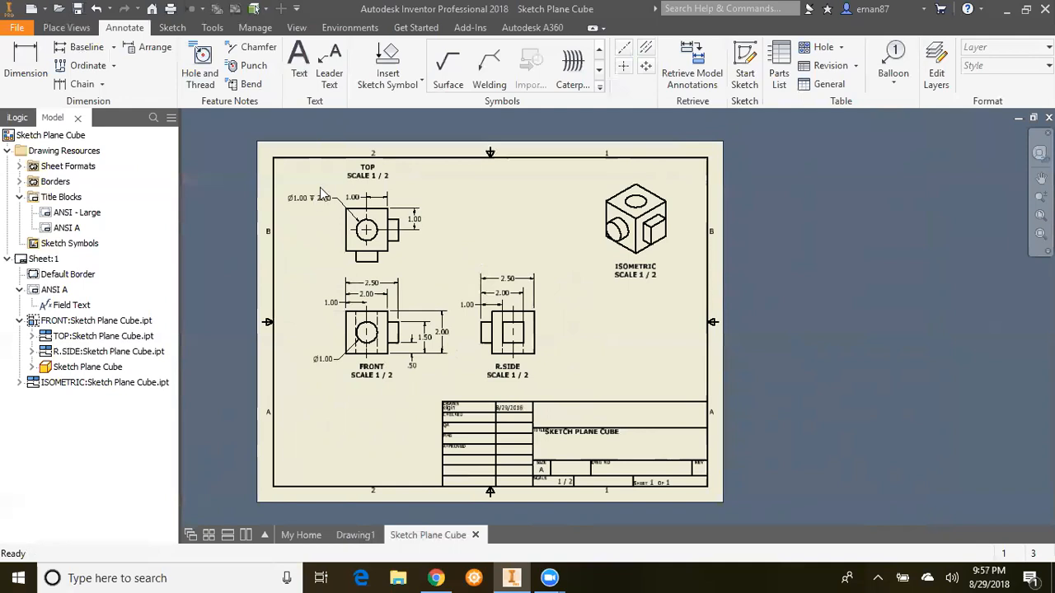
scroll(337, 181, "down", 3)
scroll(338, 182, "up", 4)
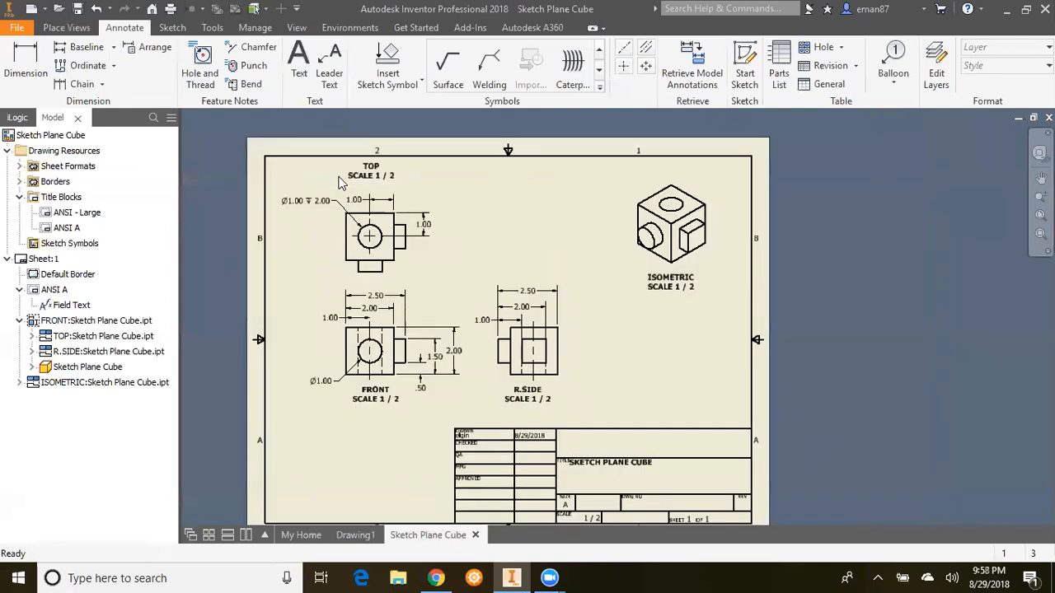